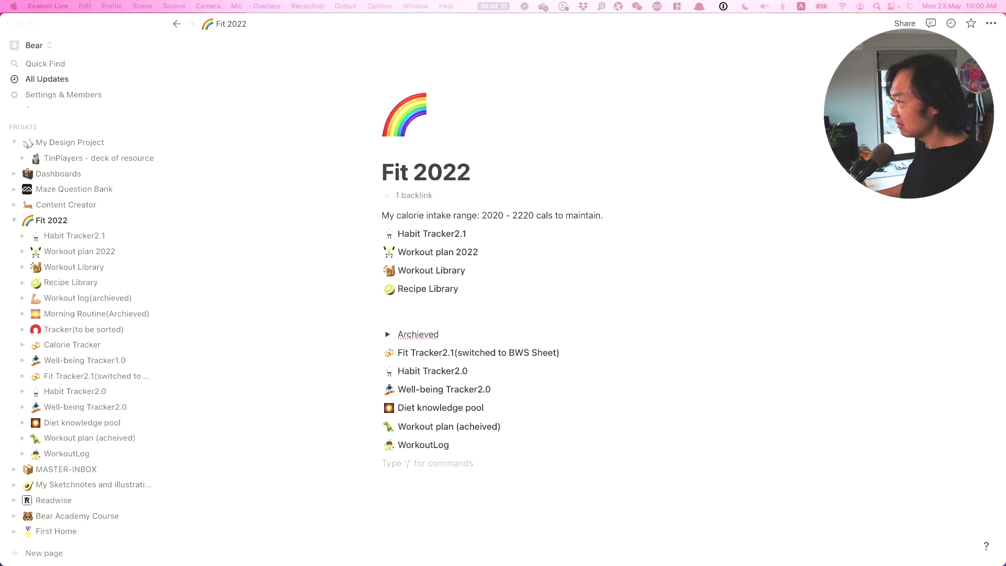
- Open the WorkoutLog database and view the December 11 entry's type options without changing them
click(417, 445)
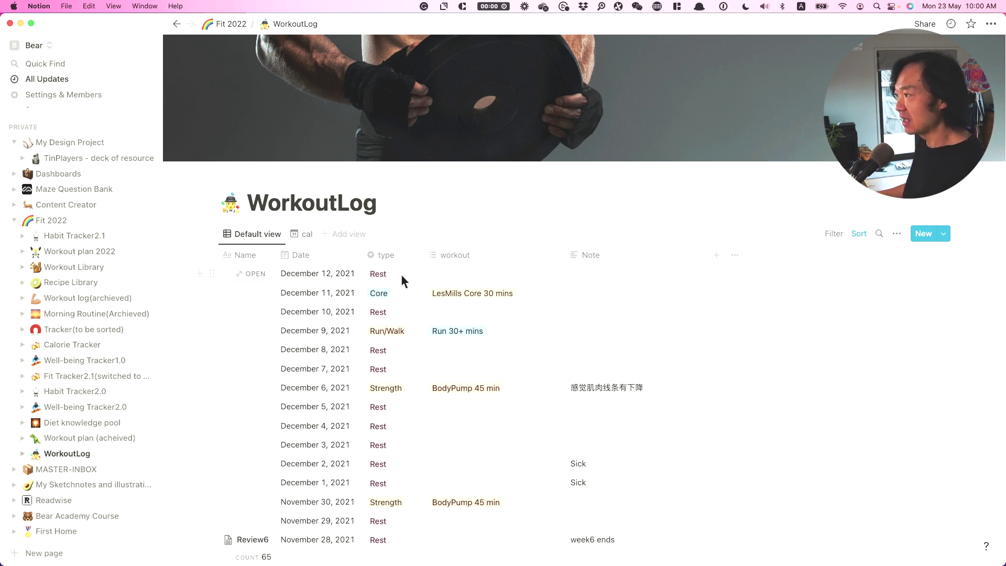
click(395, 293)
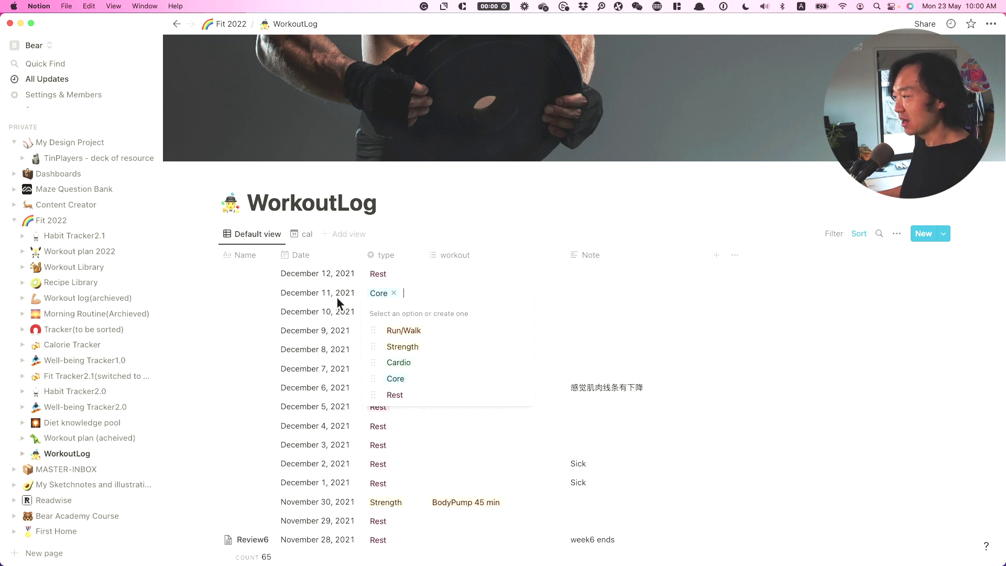
key(Escape)
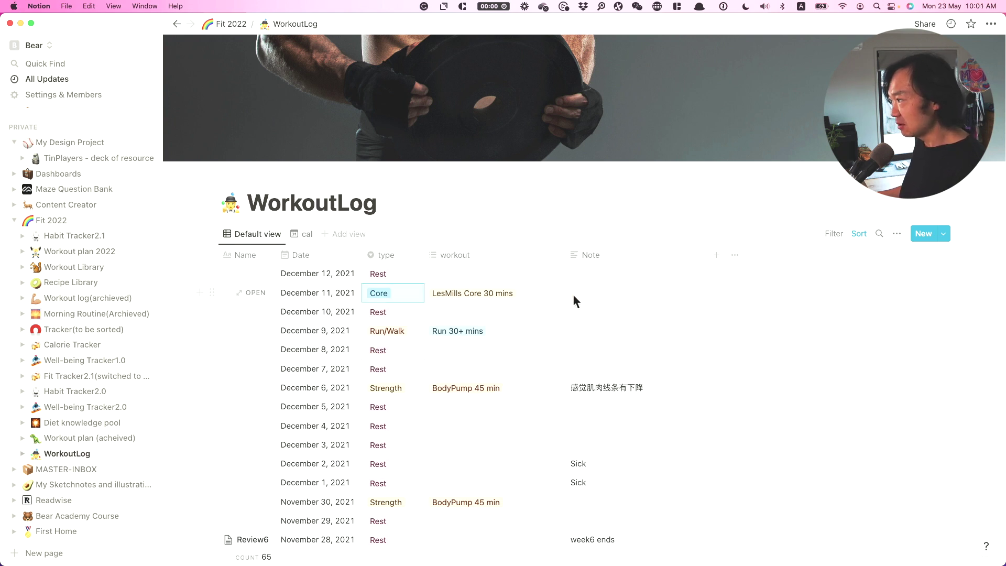
- From Fit 2022, open the Workout Library and preview the BODYPUMP #113 45 min record
click(231, 24)
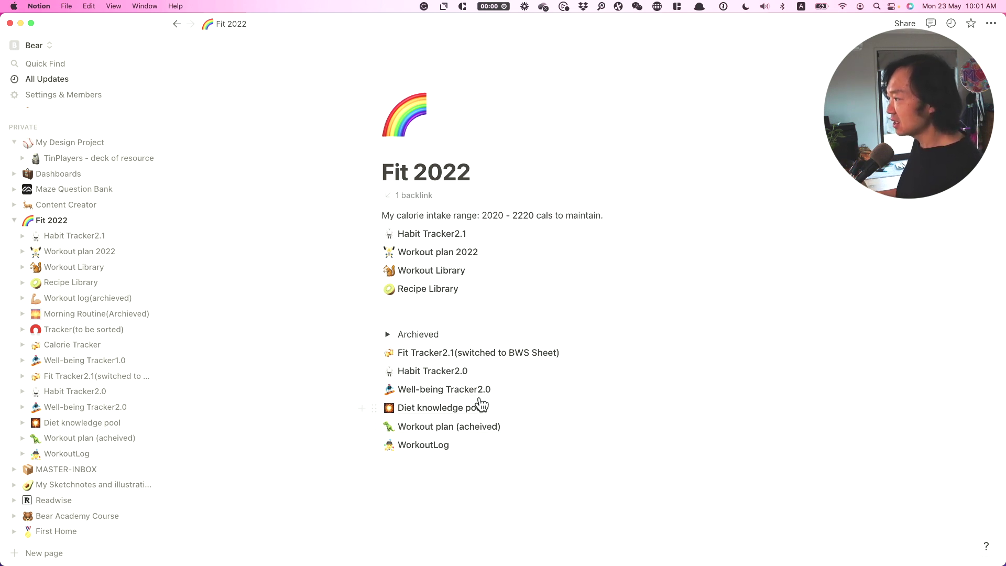
click(446, 271)
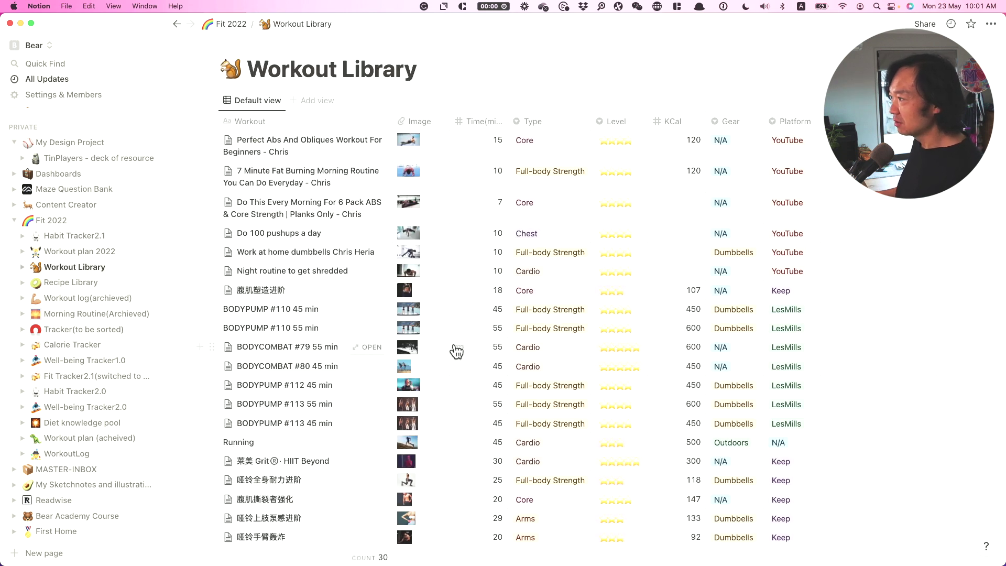
scroll(452, 338, down, 3)
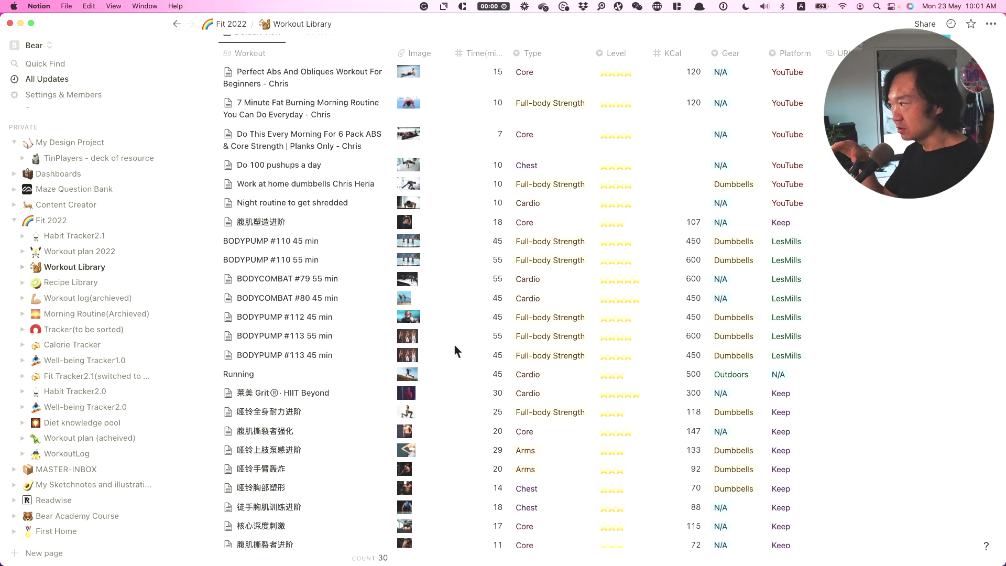
mouse_move(285, 355)
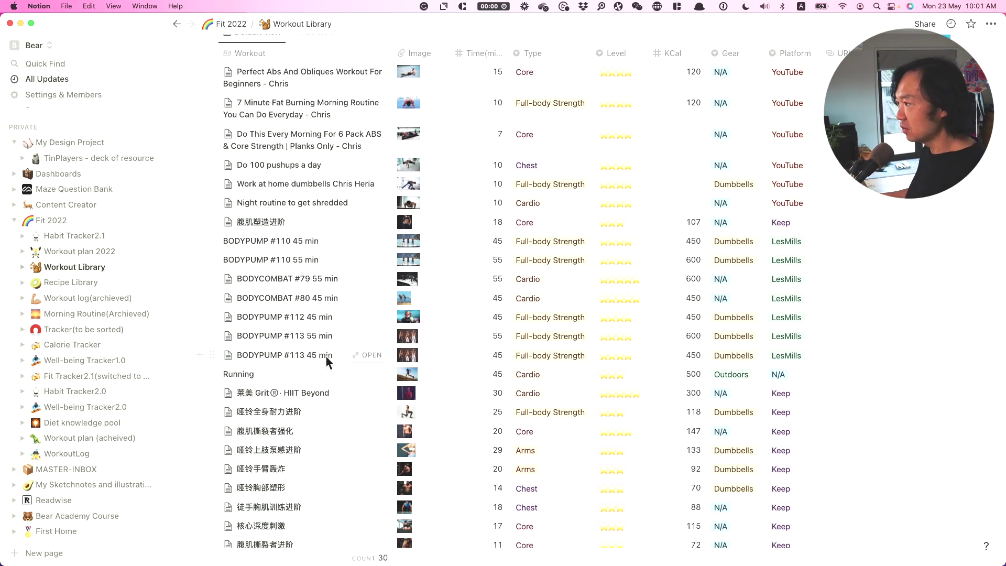
click(376, 354)
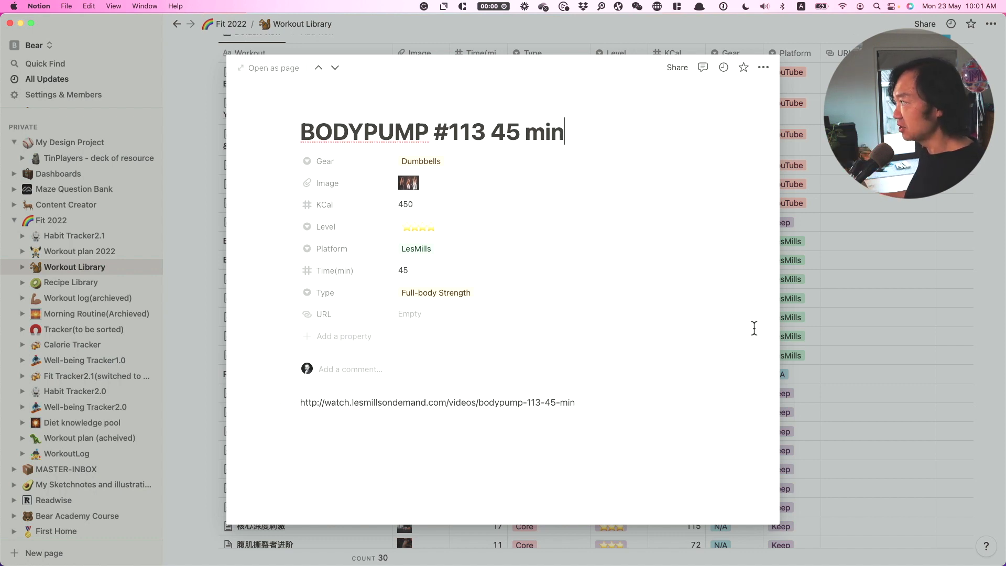
- Close the BODYPUMP preview and open the Do 100 pushups a day record
click(806, 356)
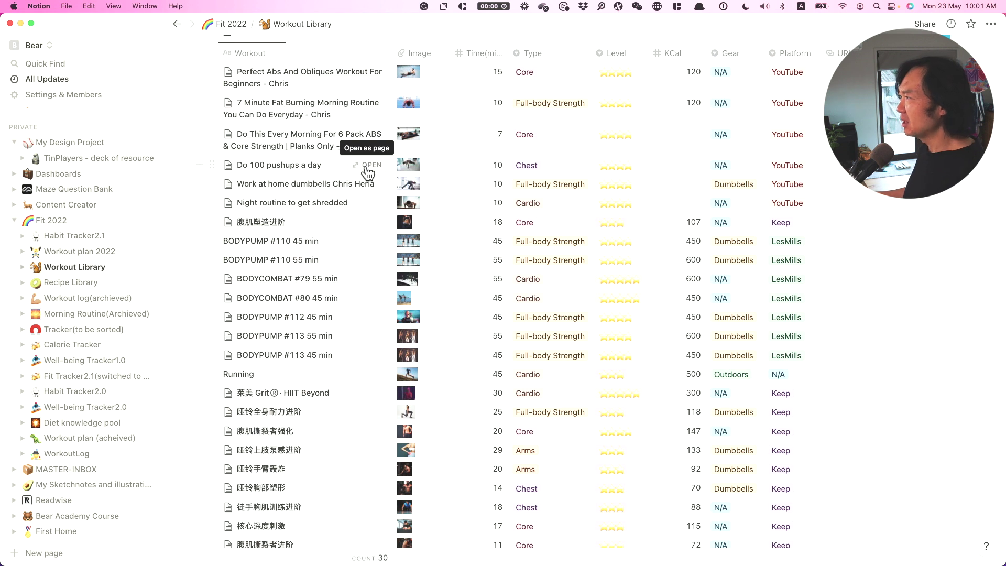
click(366, 168)
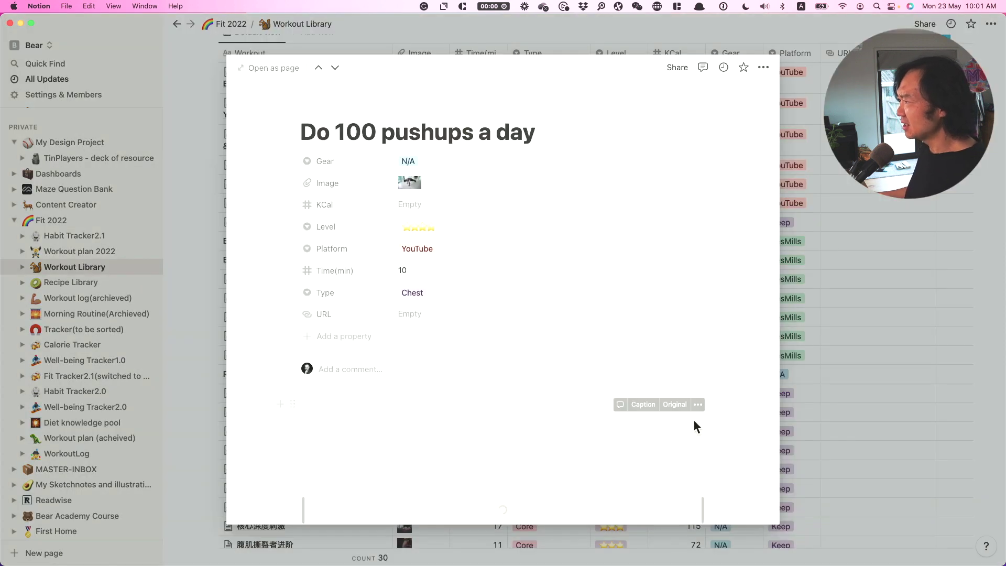
scroll(747, 424, down, 2)
scroll(748, 424, down, 1)
scroll(747, 423, down, 3)
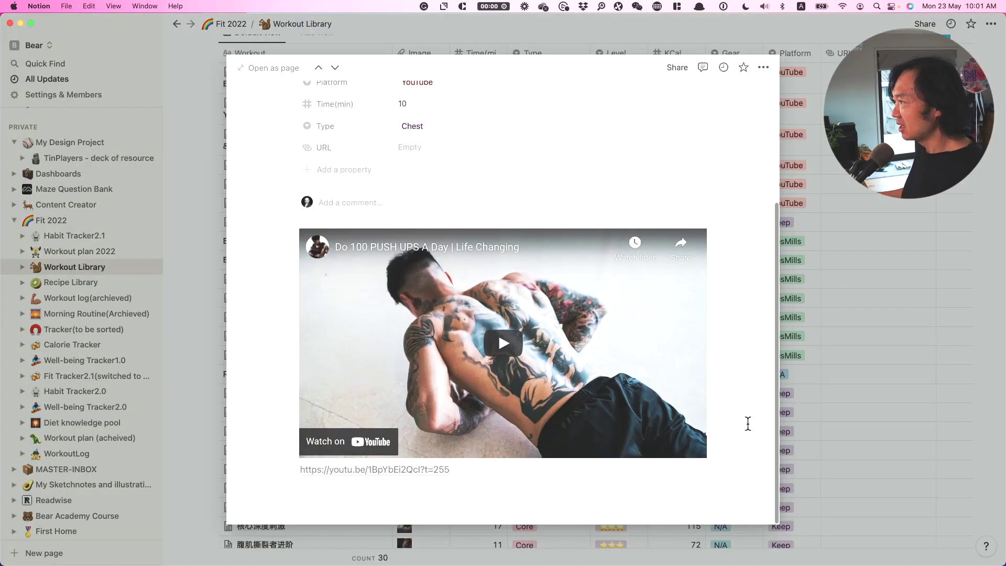
mouse_move(504, 344)
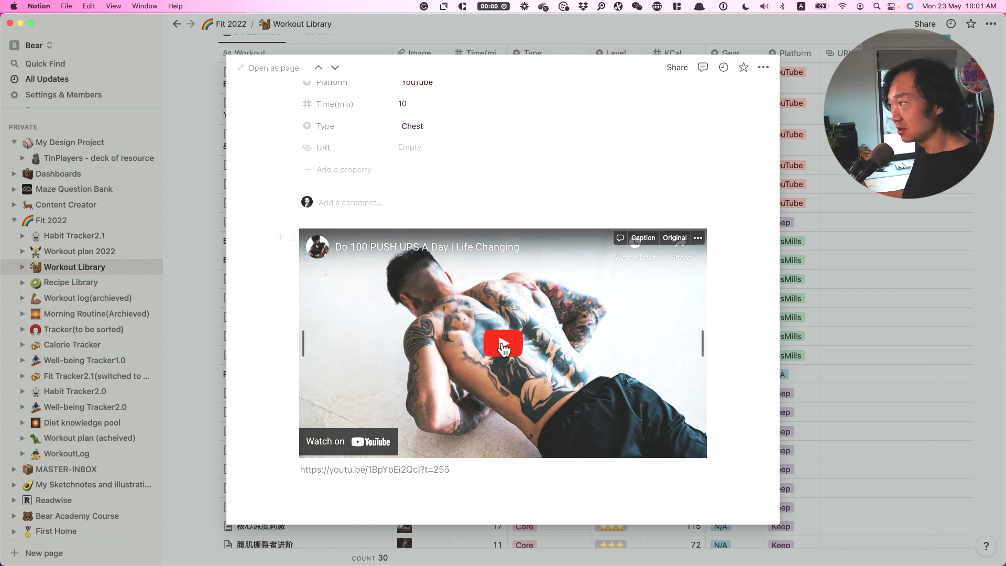
scroll(417, 189, up, 3)
scroll(411, 161, down, 1)
key(Escape)
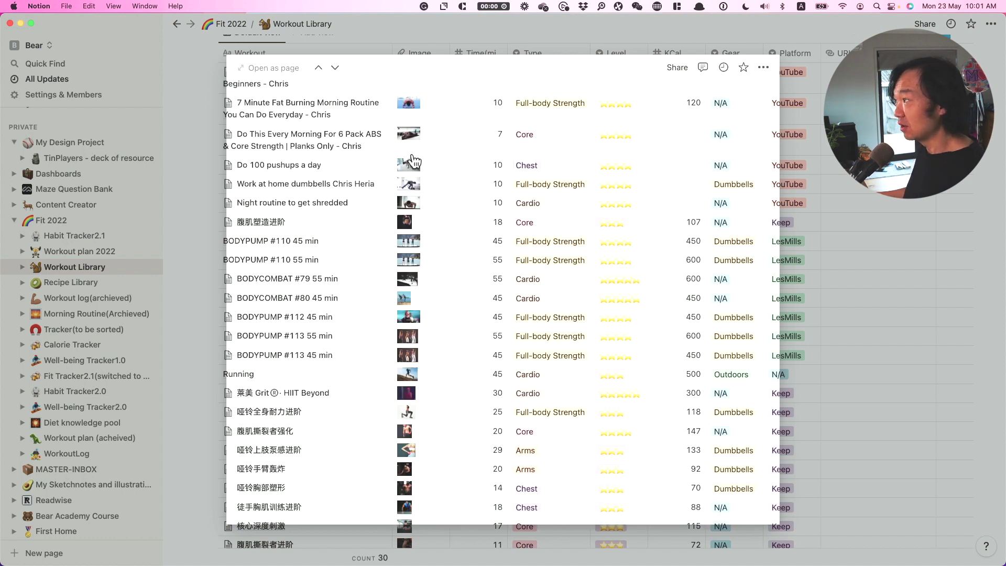
scroll(477, 355, down, 2)
scroll(480, 350, down, 3)
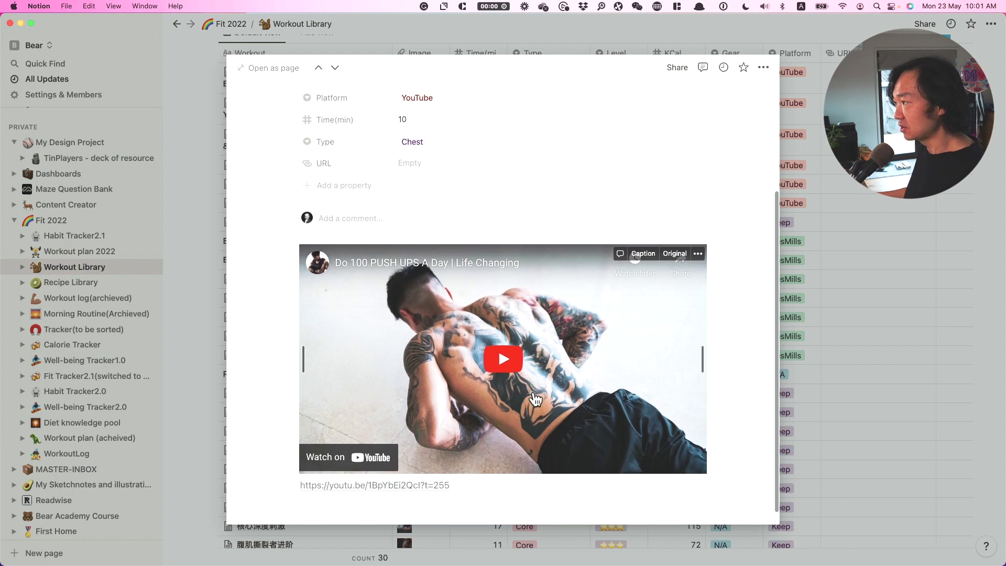
- Play and pause the record's embedded push-up video, then close the preview
click(505, 363)
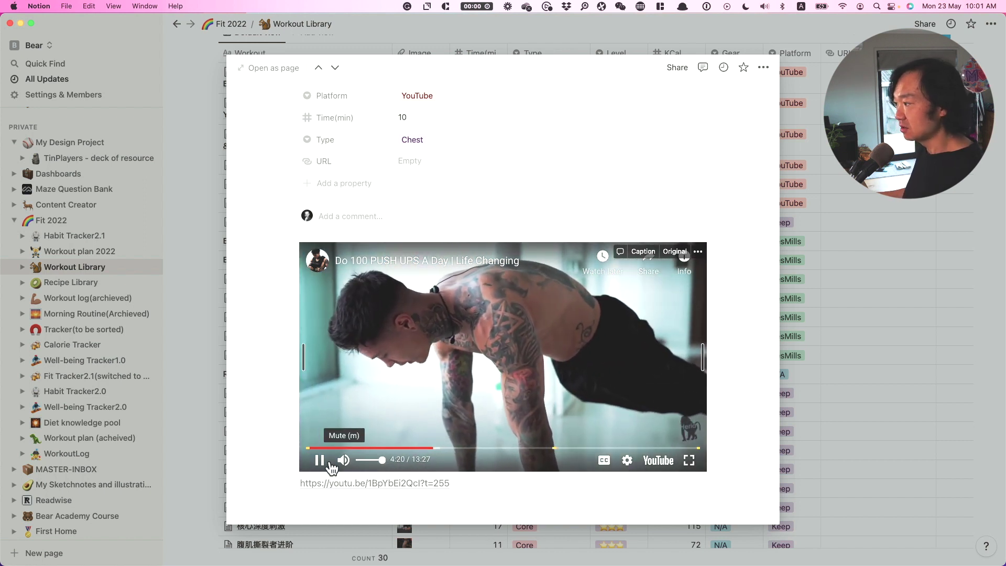
click(319, 460)
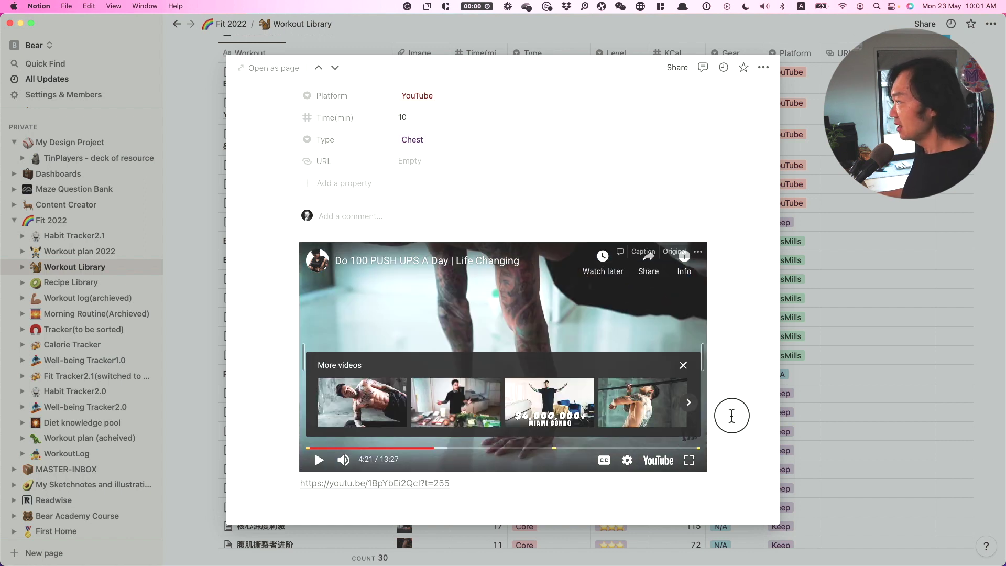
click(796, 409)
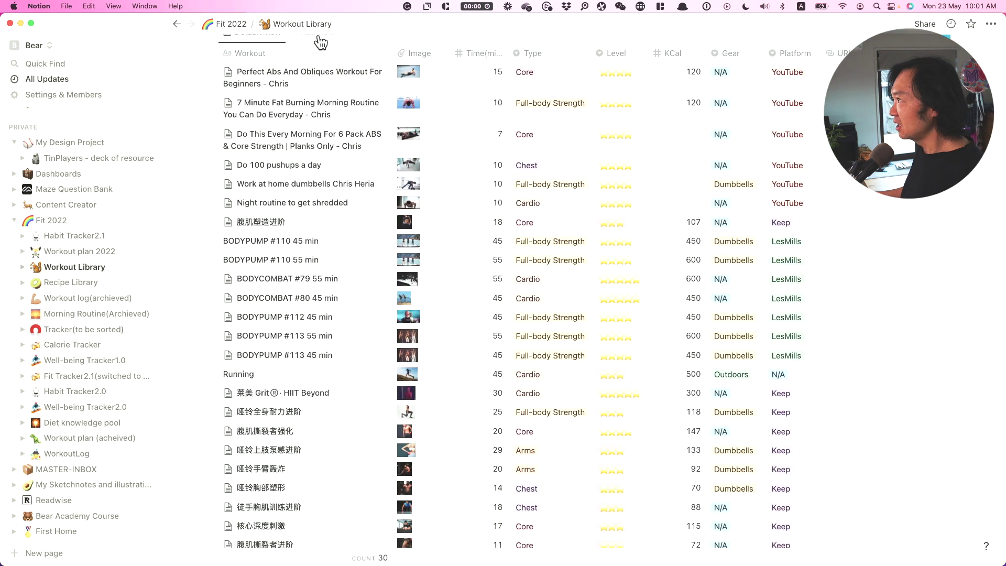
- Open the archived Fit Tracker2.1 (switched to BWS Sheet) log, then return to Fit 2022
click(232, 23)
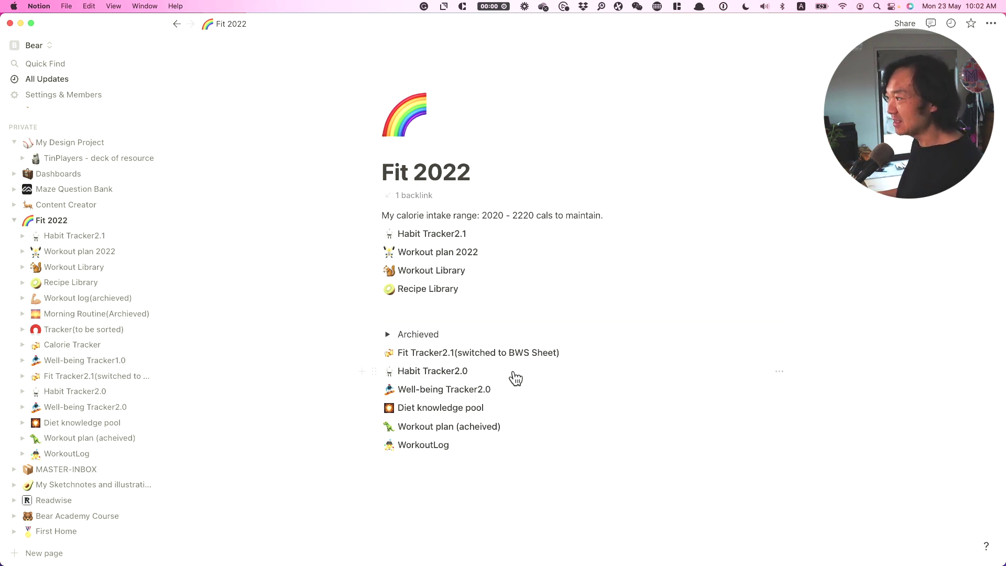
click(477, 352)
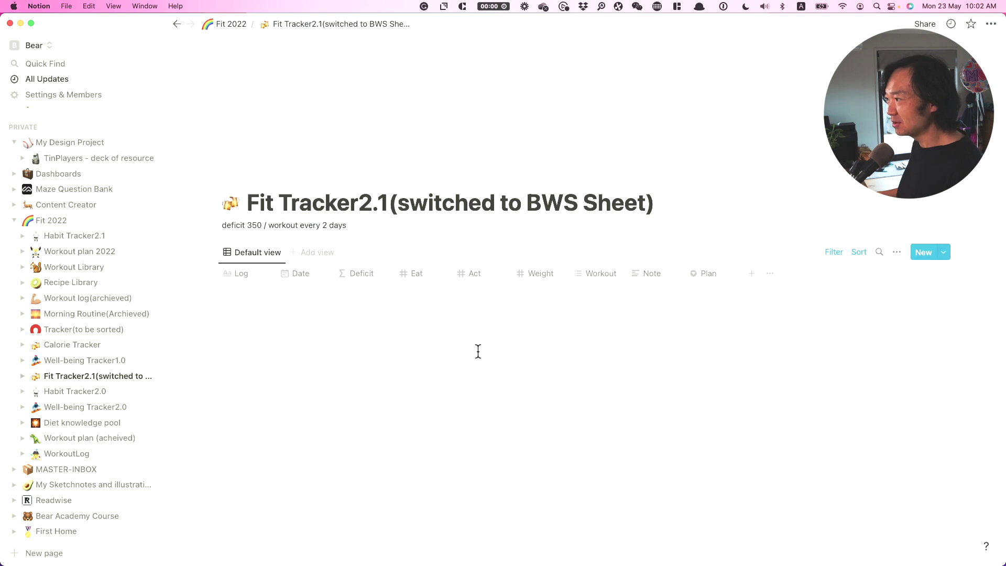
scroll(545, 444, down, 2)
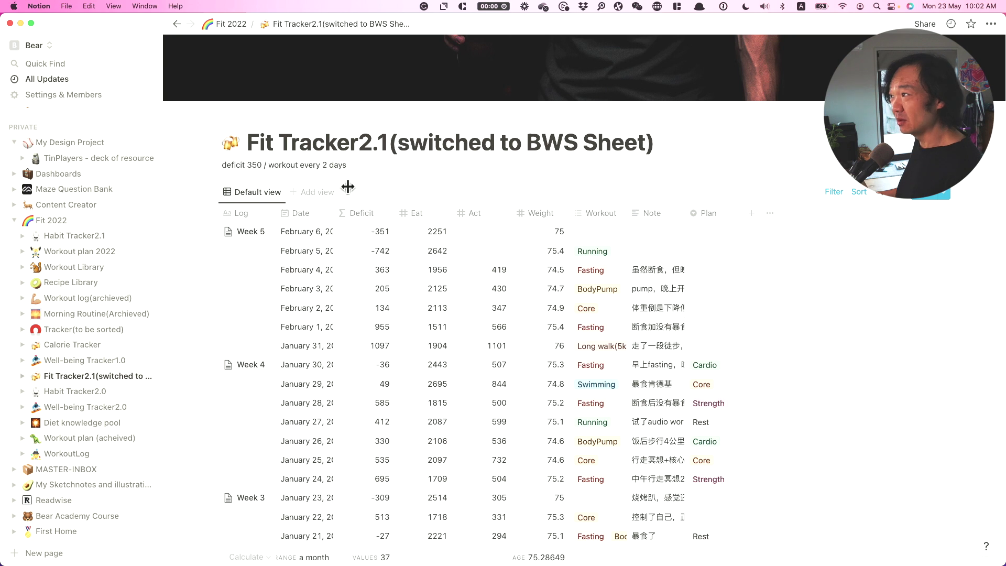
click(226, 24)
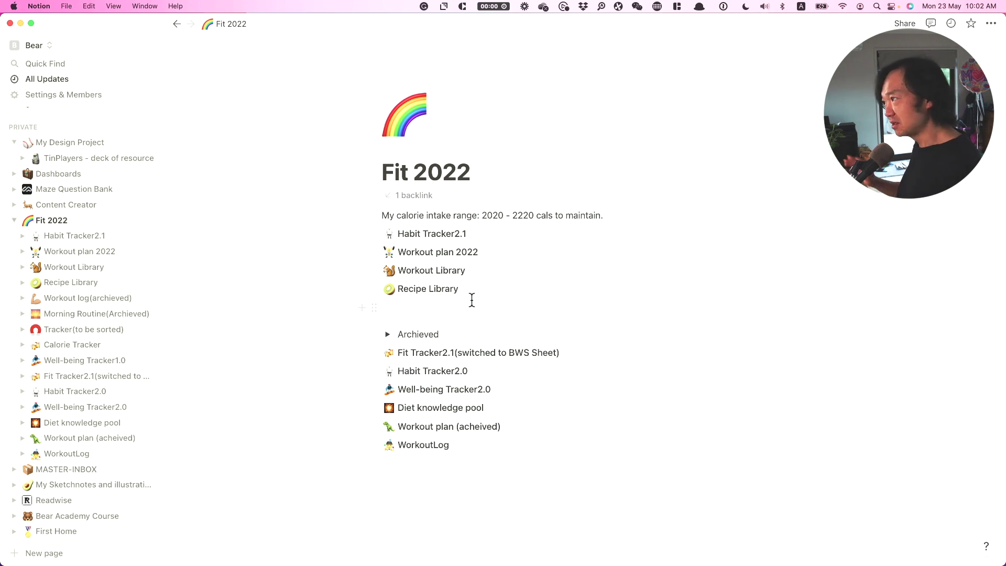
- Open Workout plan 2022, visit Habit Tracker2.1, then go back with Cmd+[
click(447, 253)
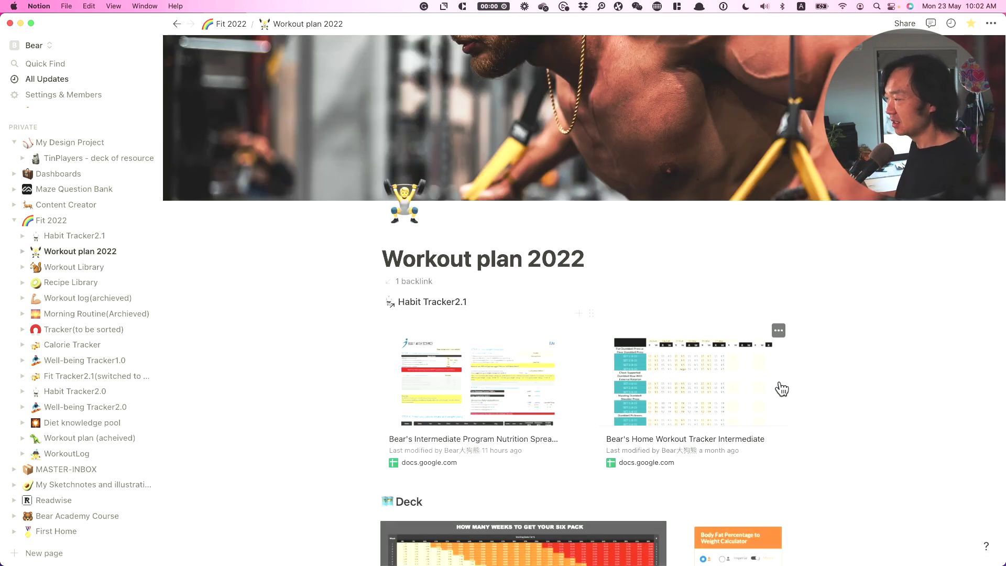
scroll(797, 390, down, 3)
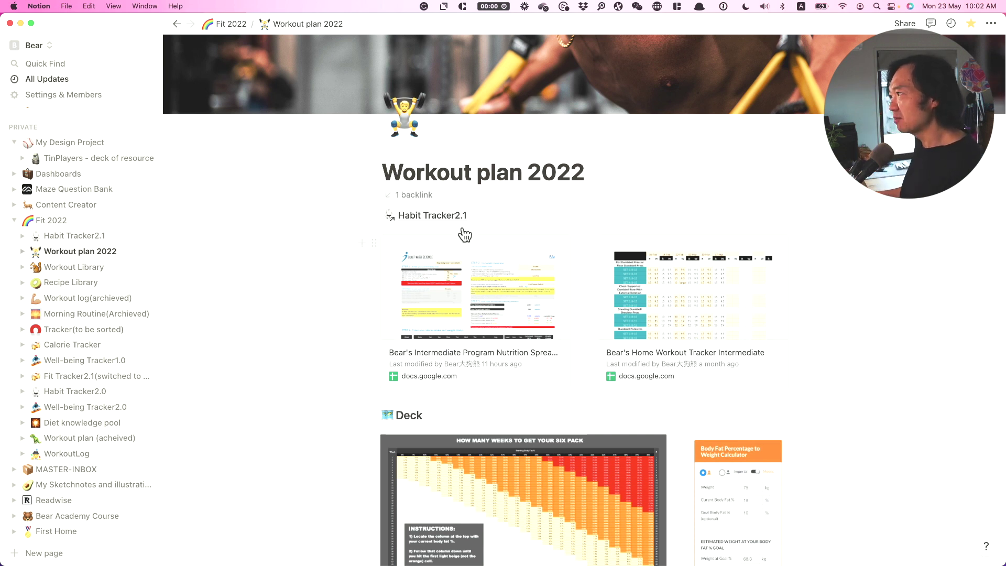
click(436, 224)
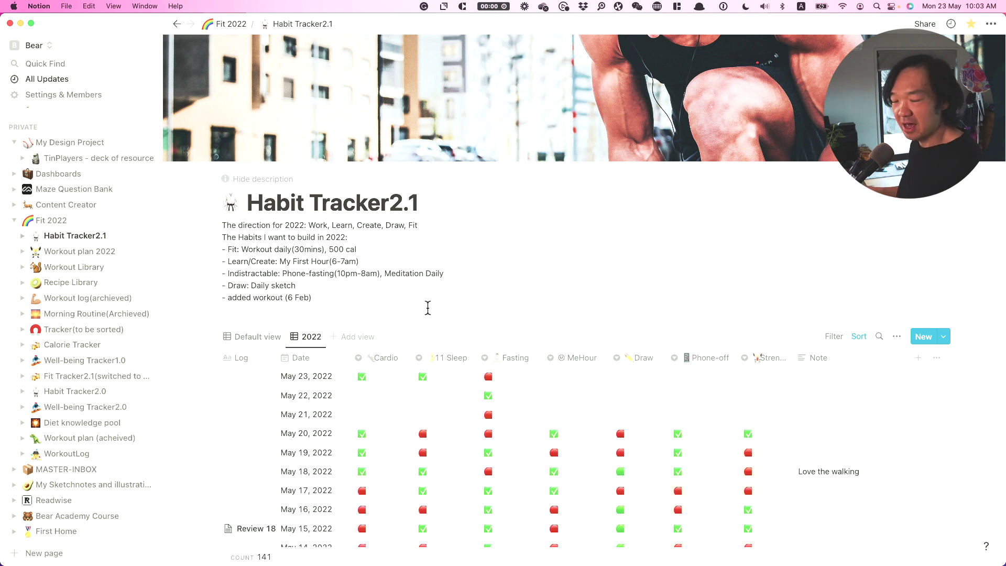
mouse_move(288, 69)
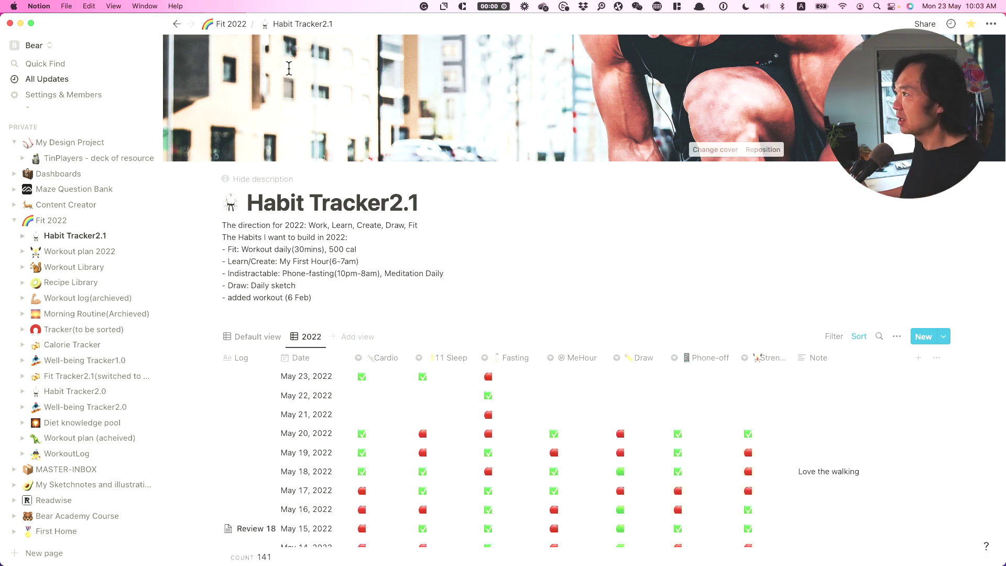
key(super+bracketleft)
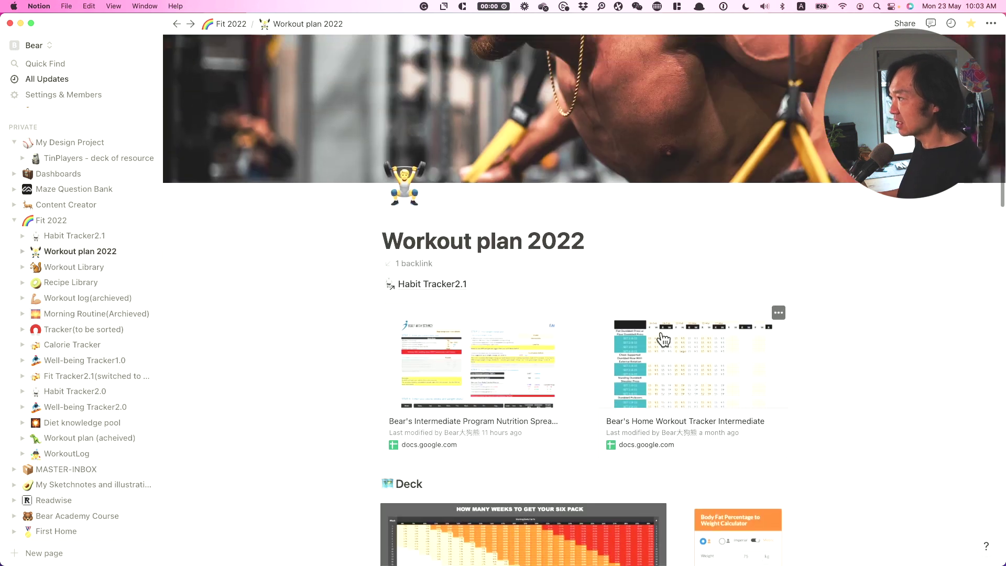
scroll(503, 403, down, 2)
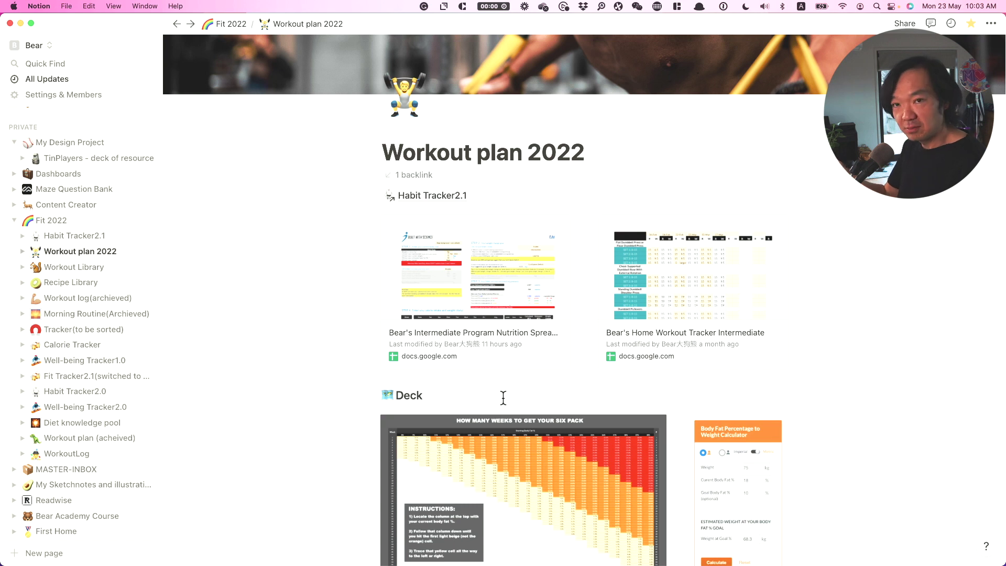
click(487, 334)
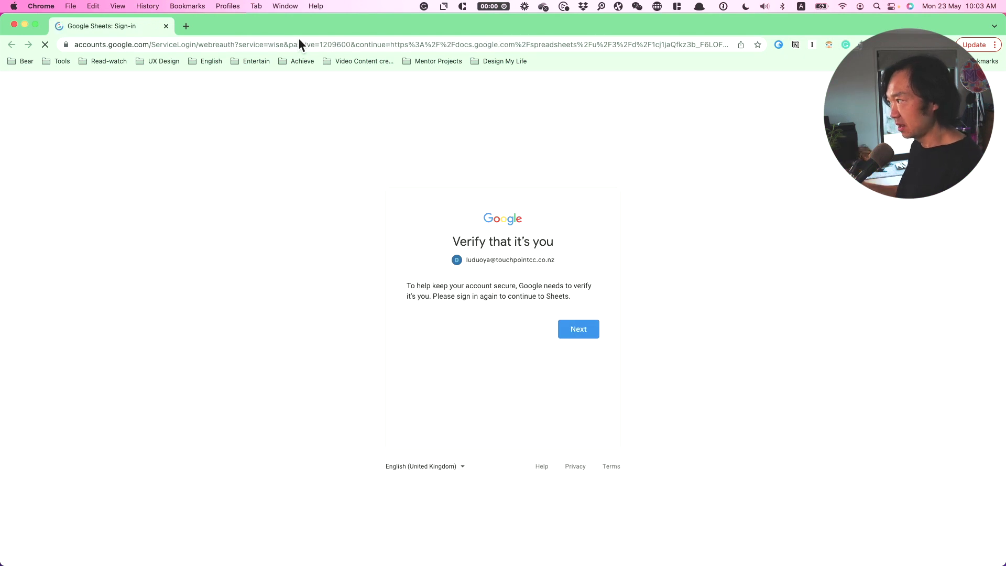
key(super+w)
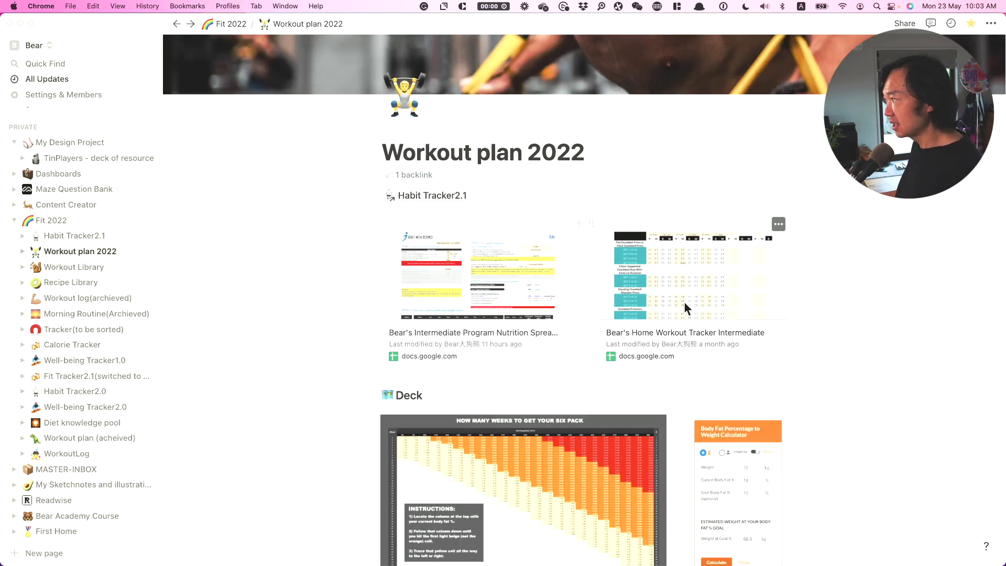
click(682, 301)
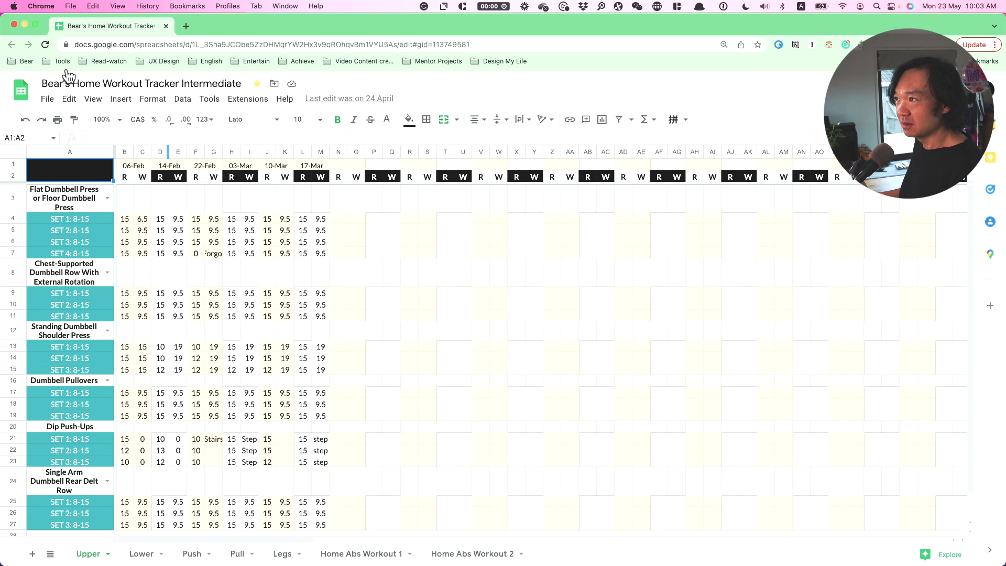
click(14, 25)
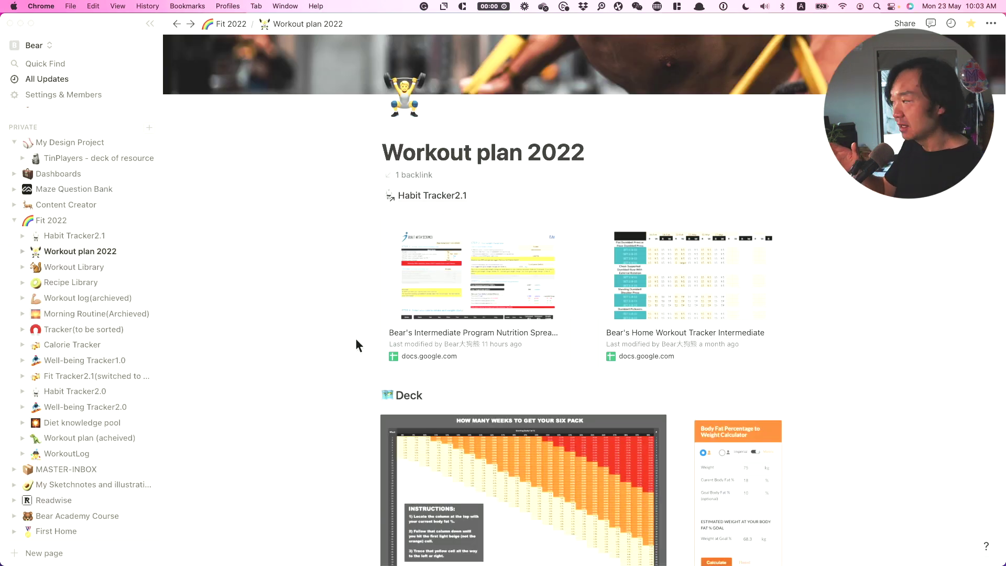
scroll(596, 383, down, 3)
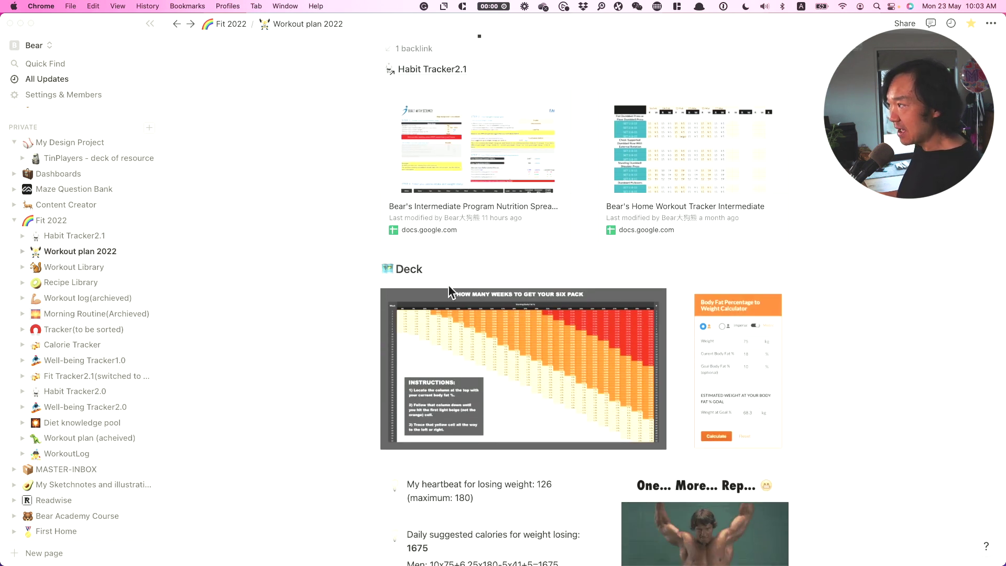
scroll(460, 302, up, 1)
click(531, 376)
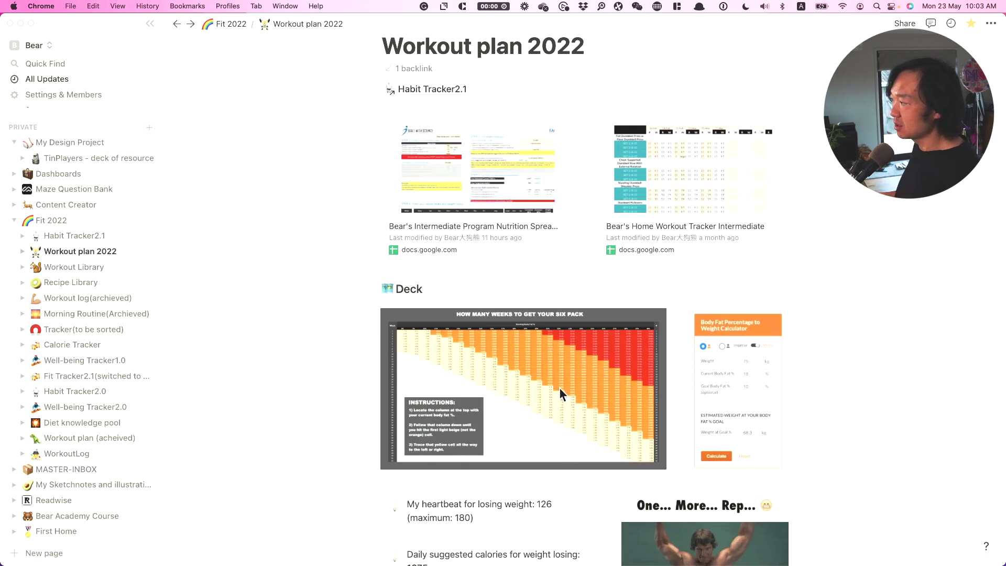
click(518, 380)
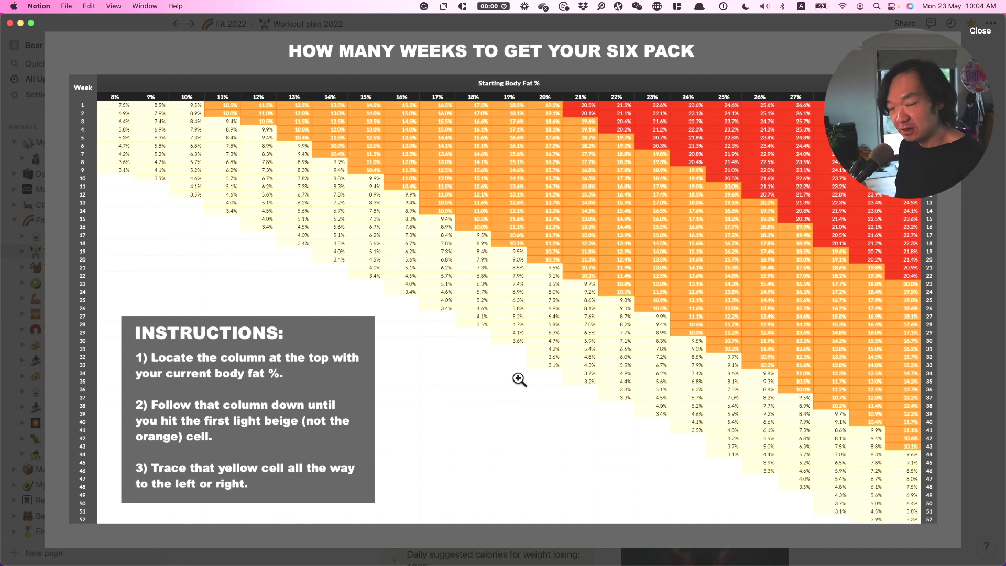
key(Escape)
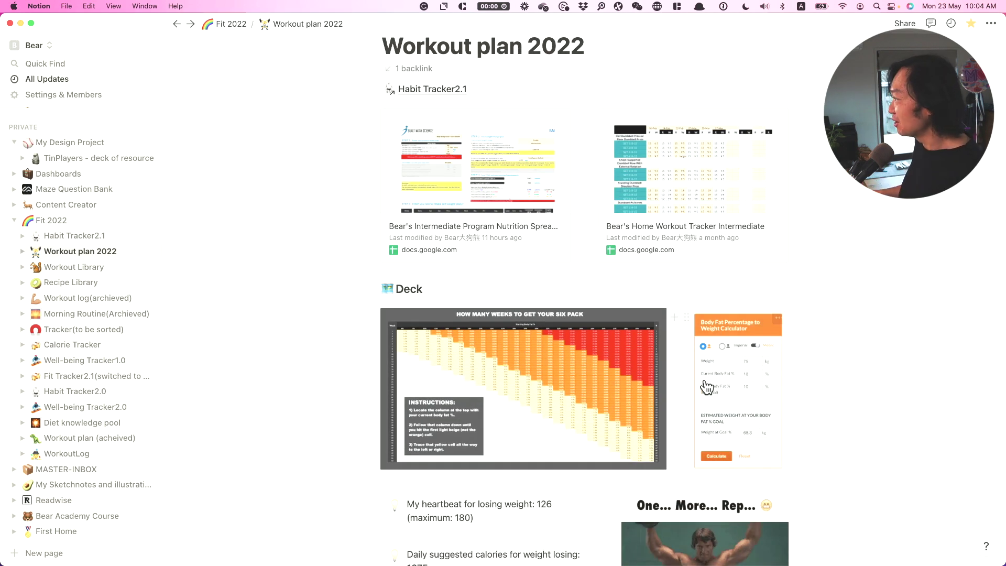
click(753, 410)
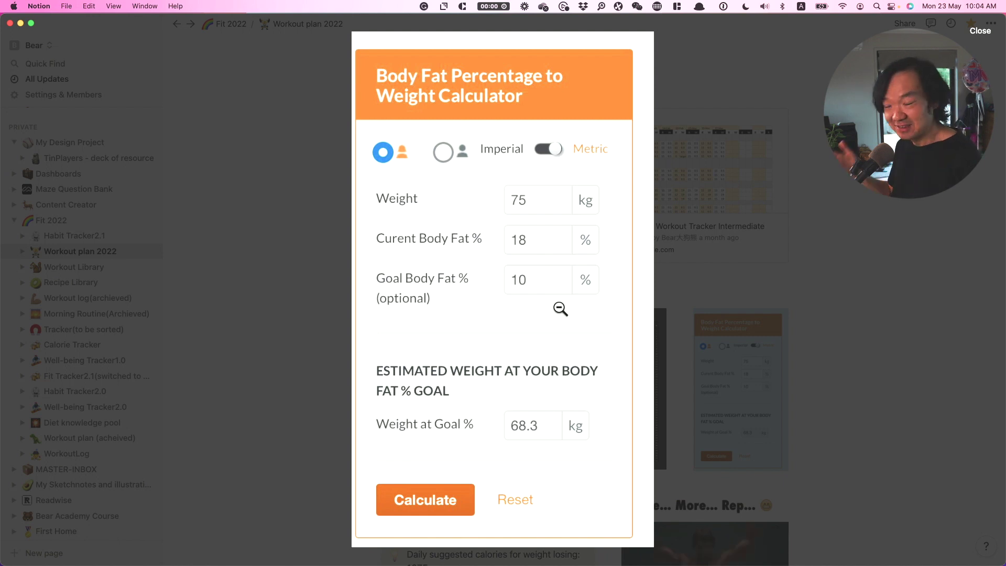
click(683, 293)
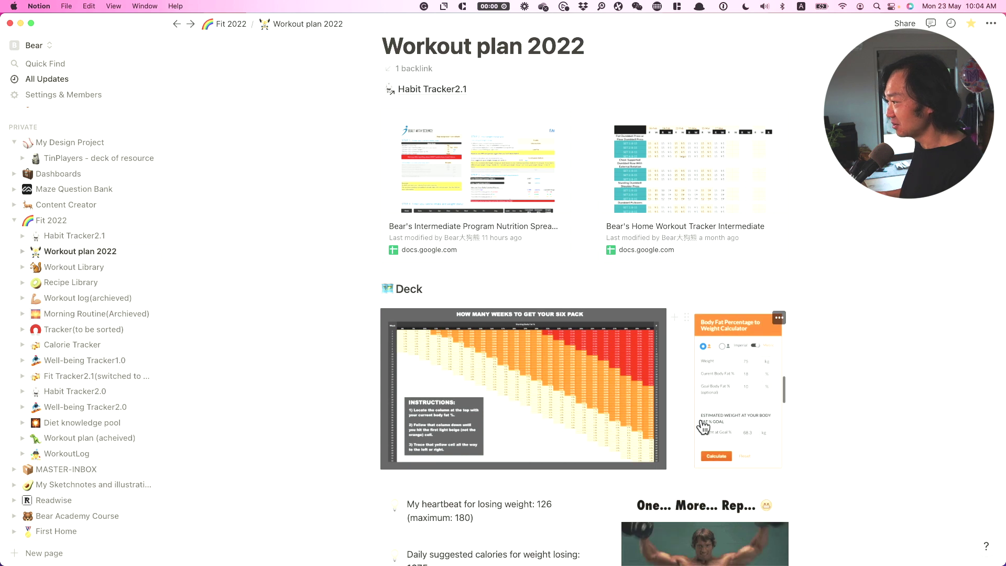
scroll(704, 426, down, 3)
scroll(703, 426, down, 2)
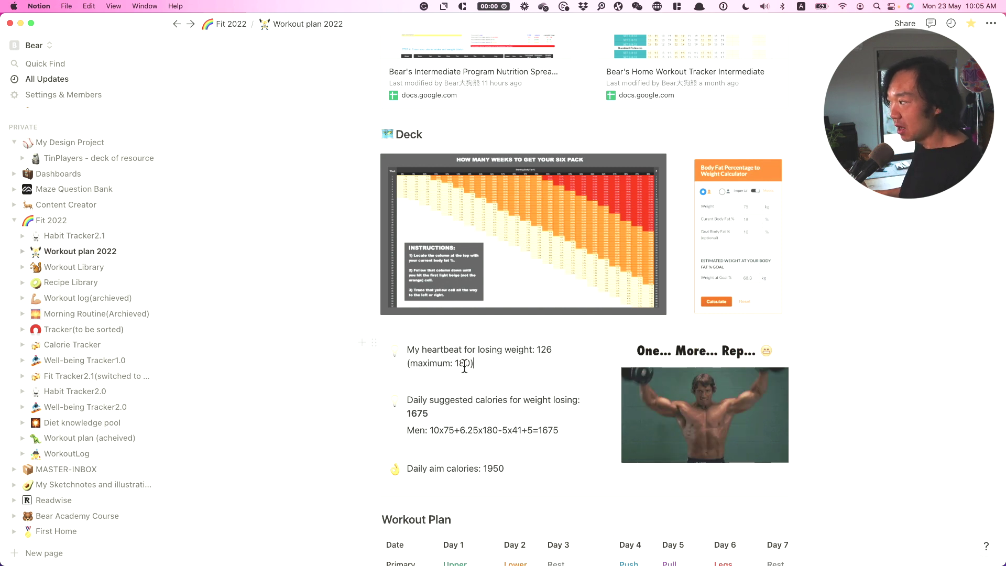
drag(538, 350, 557, 356)
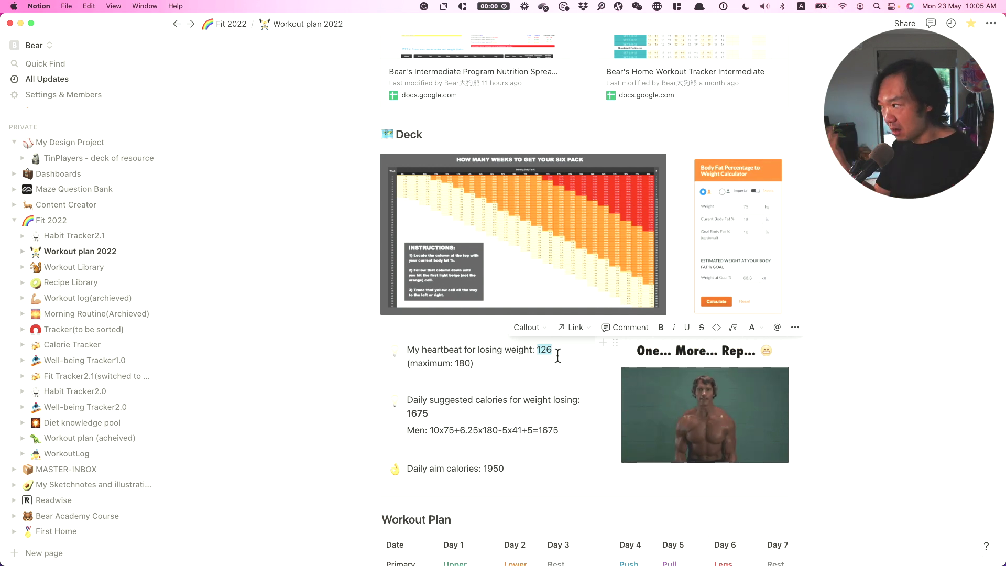
click(483, 403)
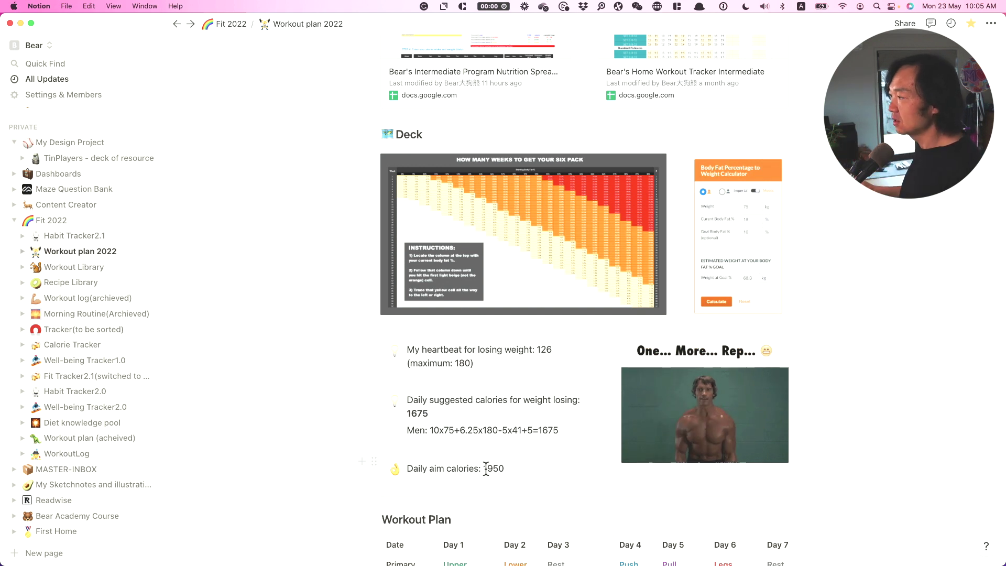
scroll(421, 388, down, 4)
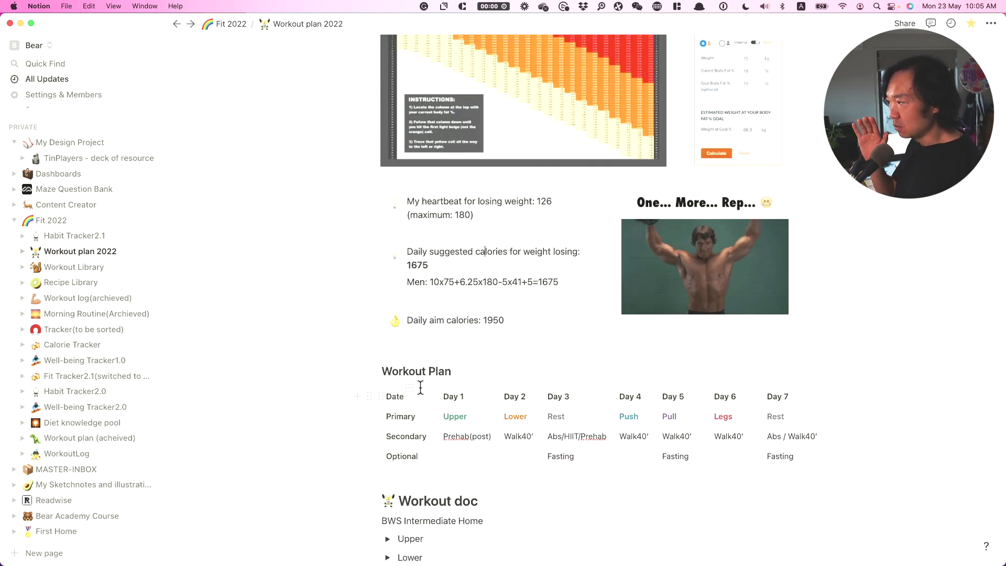
- Collapse the sidebar with the « button so the plan page is wider
click(148, 23)
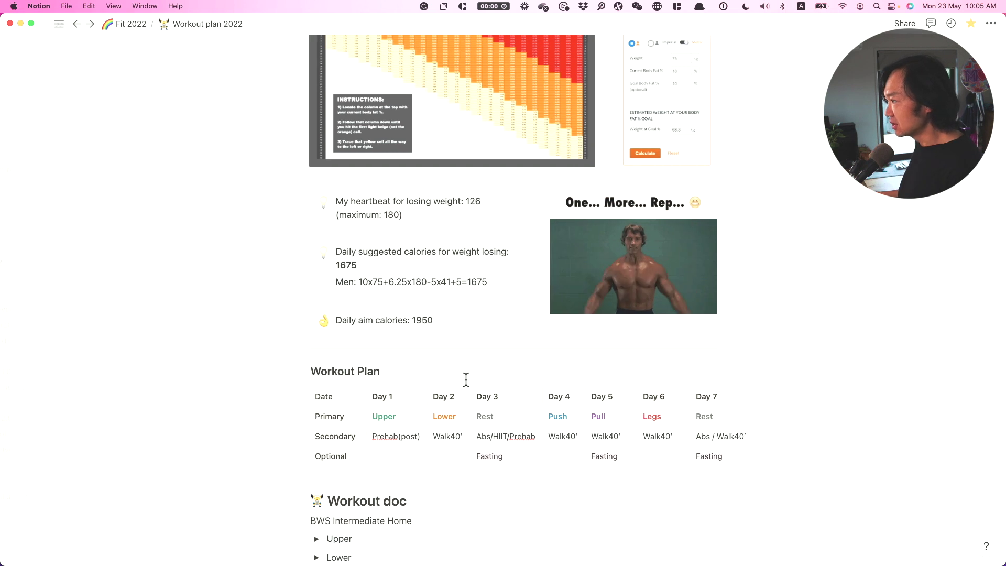
scroll(414, 485, down, 1)
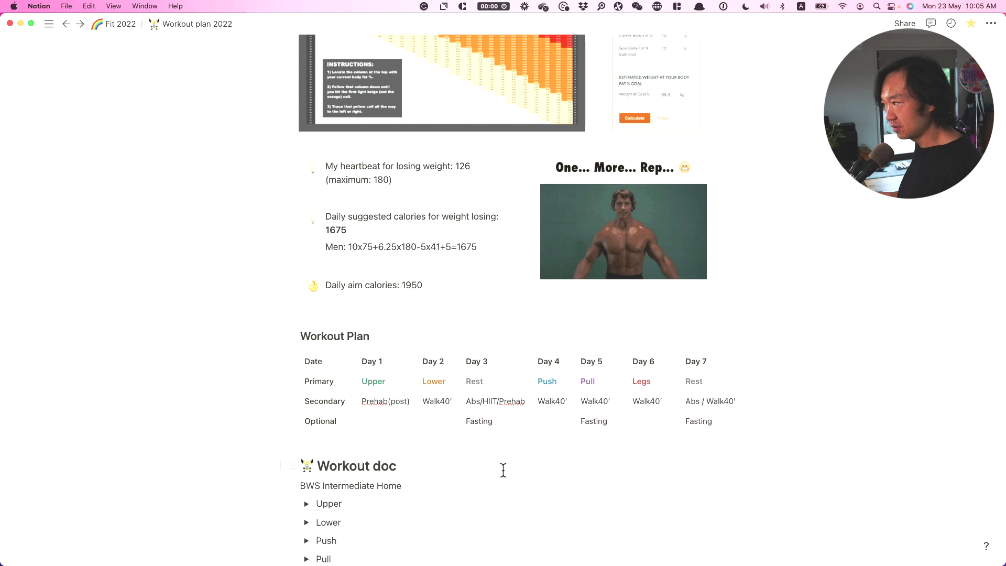
scroll(503, 471, down, 3)
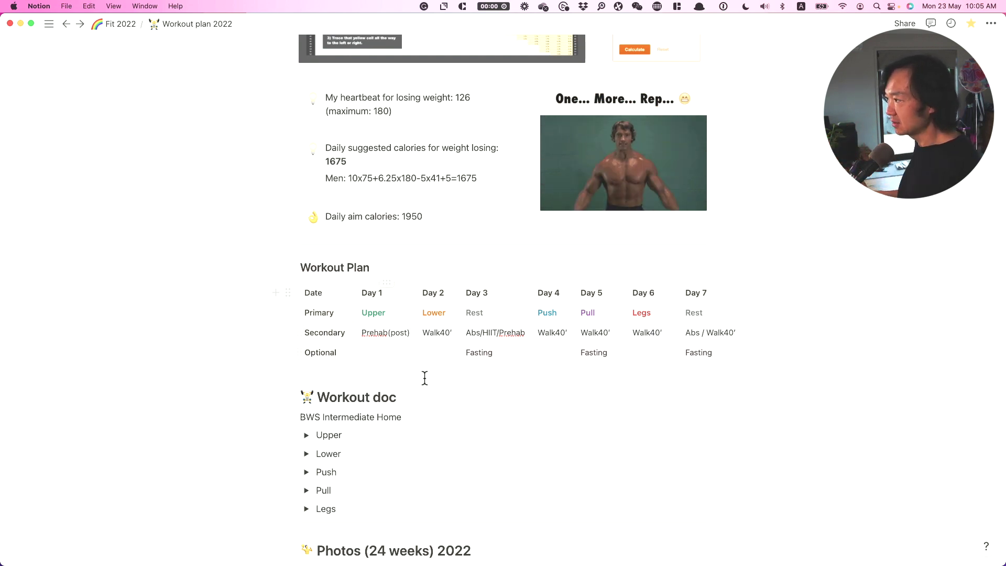
scroll(442, 408, down, 2)
scroll(438, 406, down, 1)
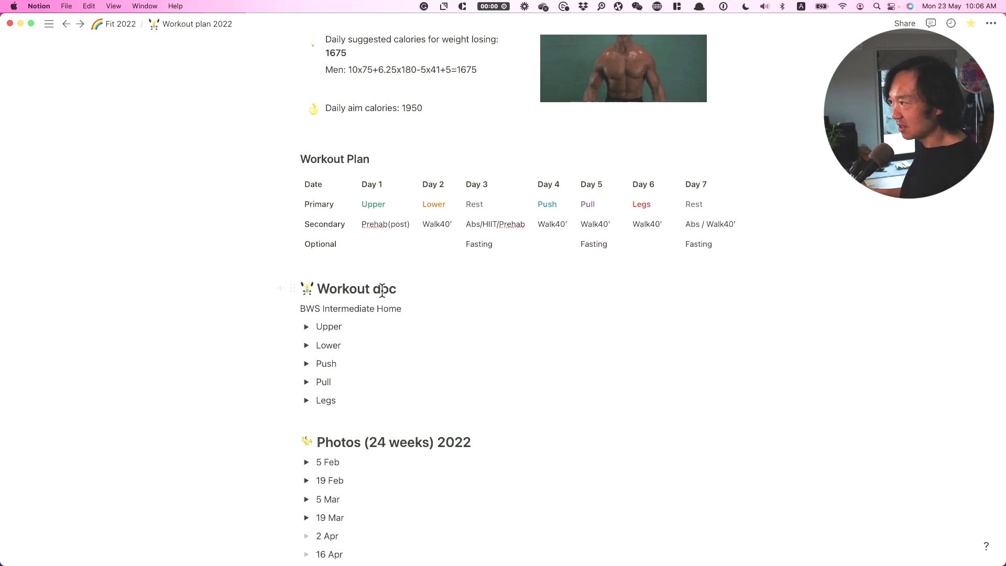
- Expand Upper, highlight the 8-15 rep range in the Flat Dumbbell Press caption, then collapse Upper
click(381, 291)
click(307, 327)
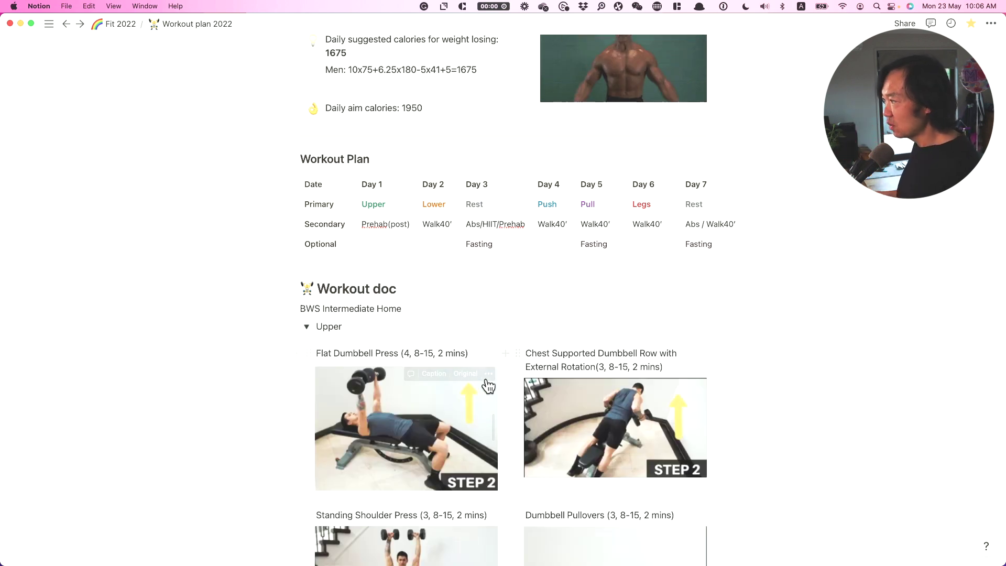
scroll(754, 430, down, 3)
scroll(753, 427, down, 1)
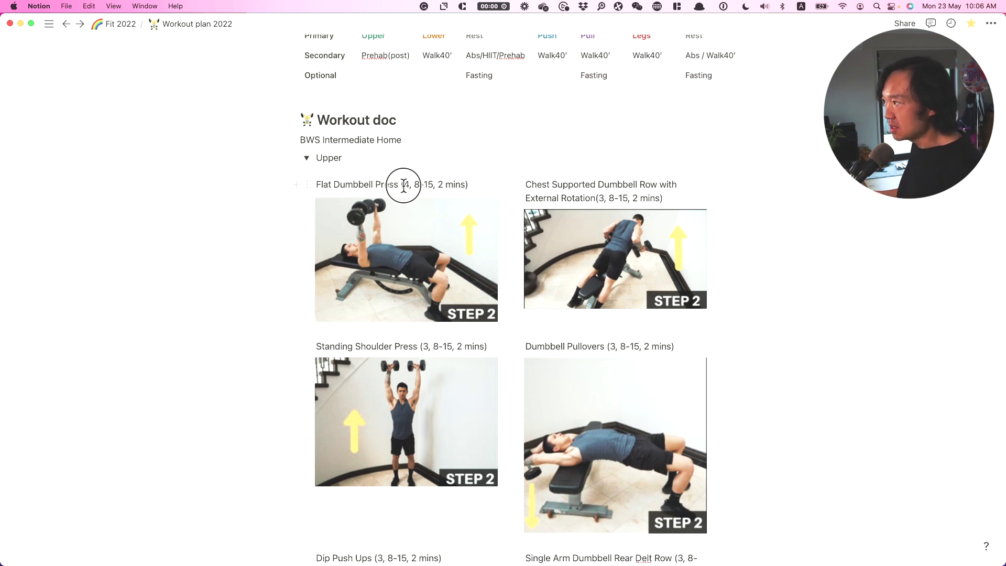
click(405, 185)
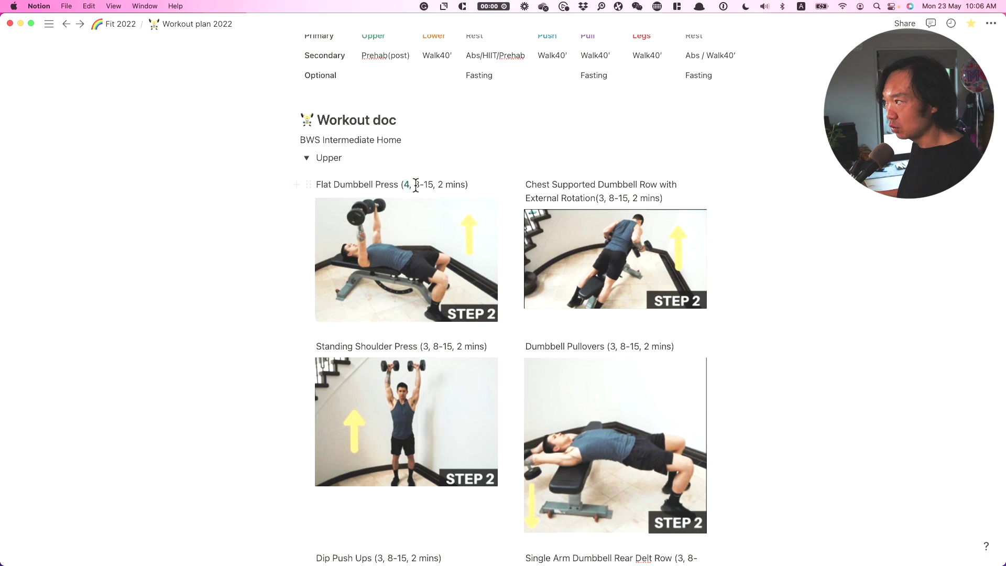
drag(415, 185, 436, 186)
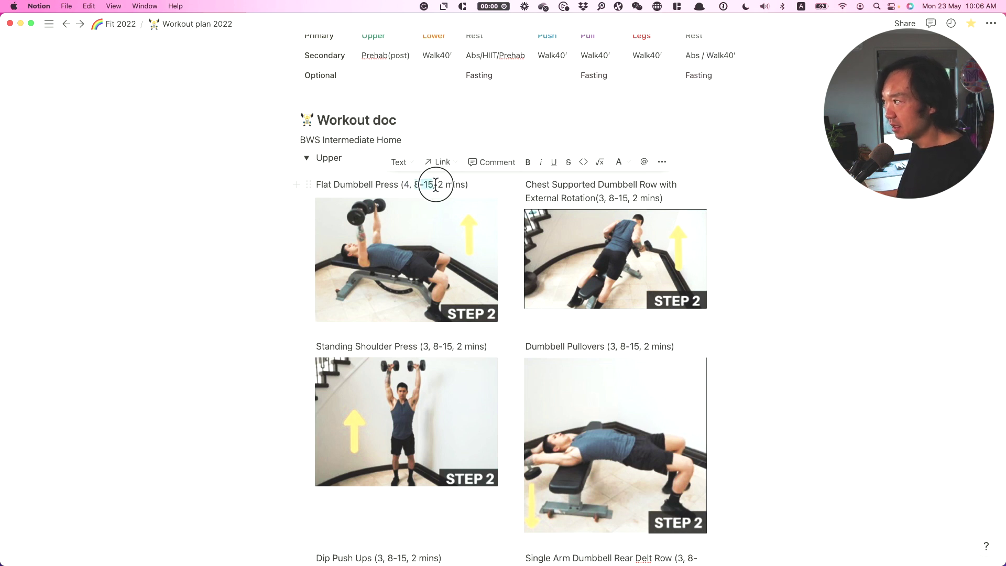
click(440, 186)
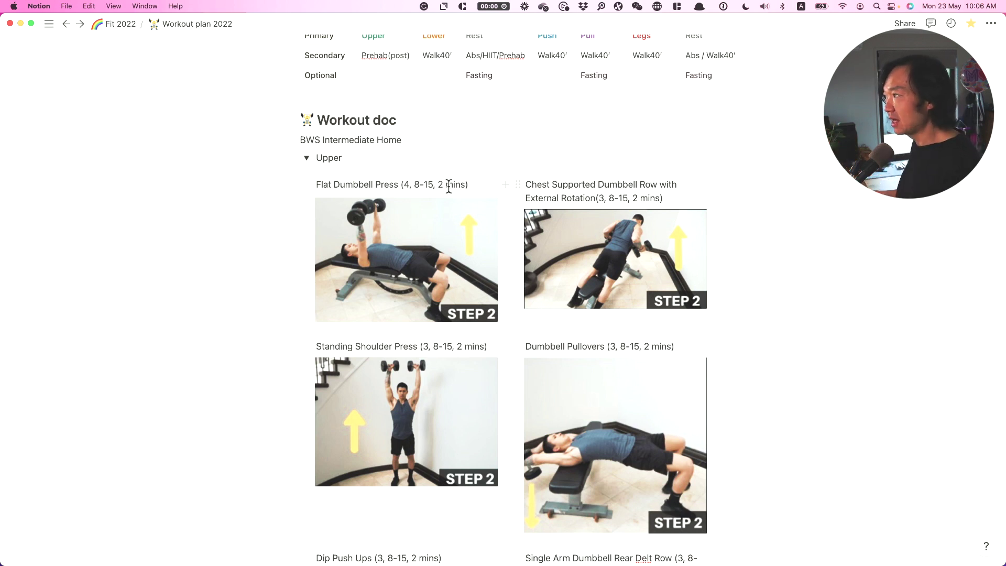
scroll(498, 319, down, 2)
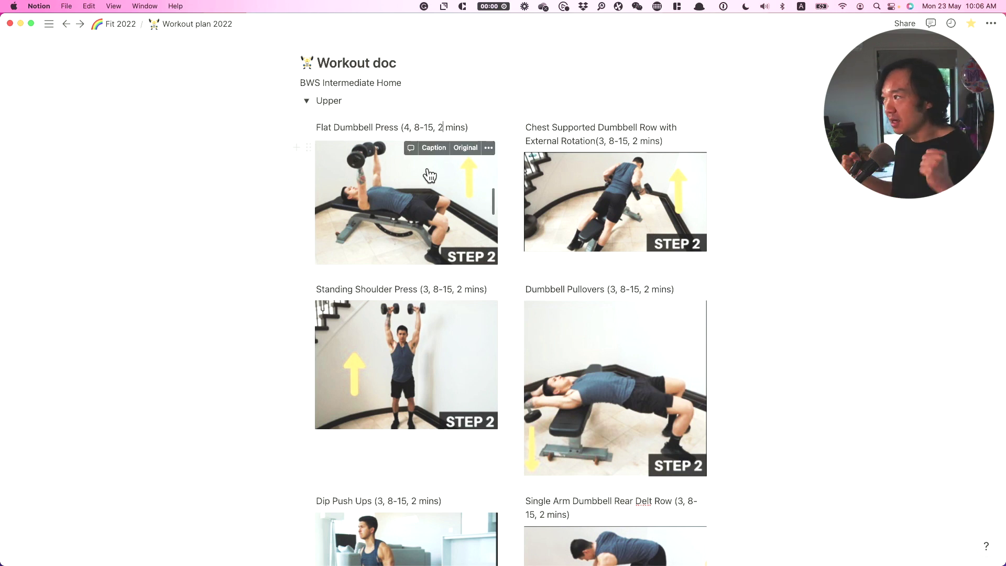
click(306, 101)
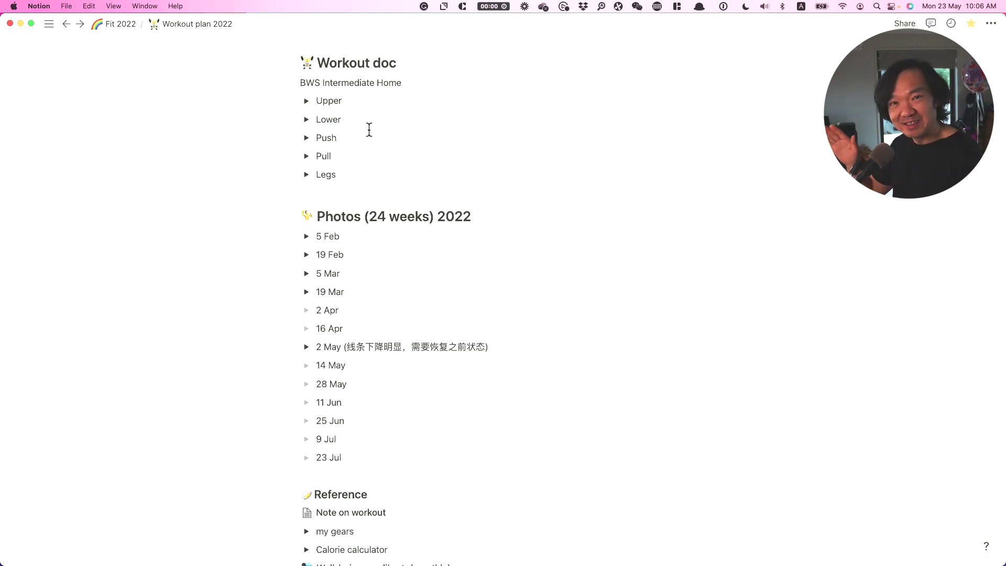
scroll(390, 204, down, 2)
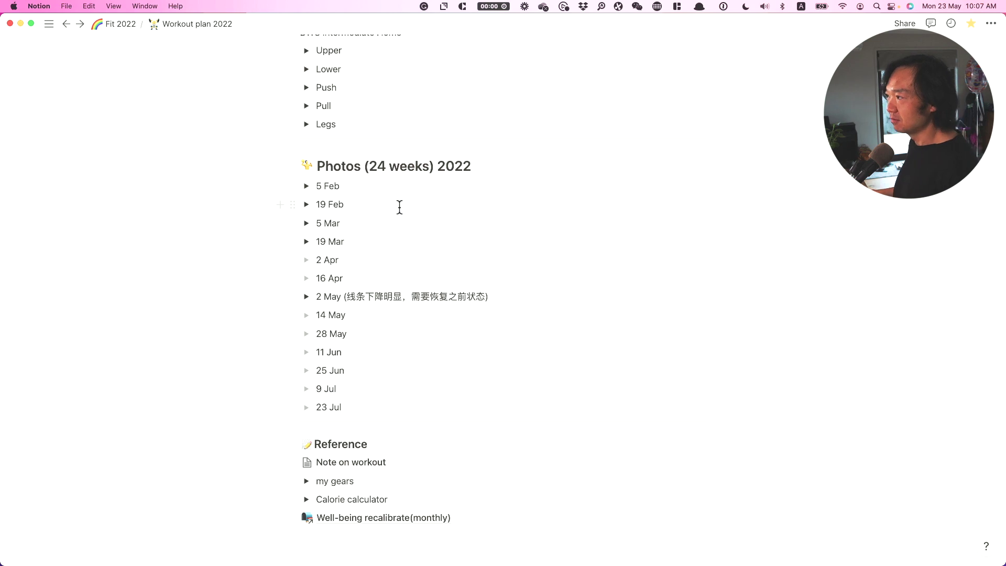
click(307, 226)
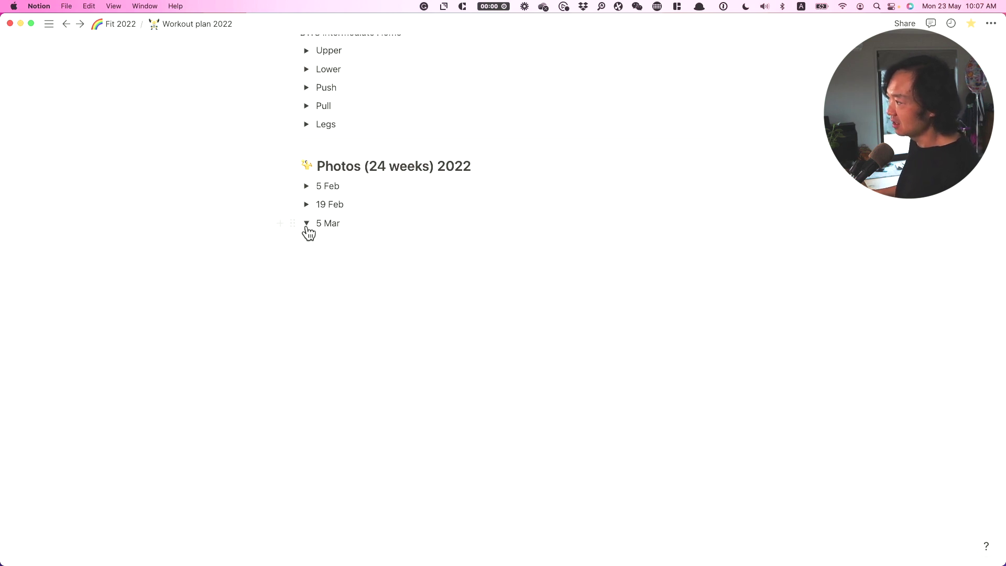
scroll(307, 231, down, 4)
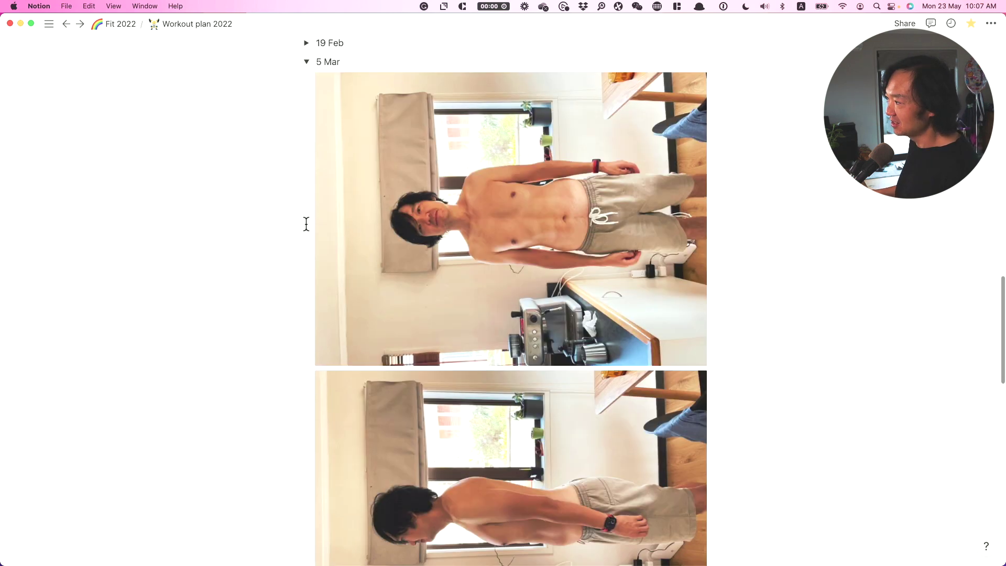
scroll(306, 227, down, 8)
scroll(306, 224, down, 5)
scroll(306, 224, up, 2)
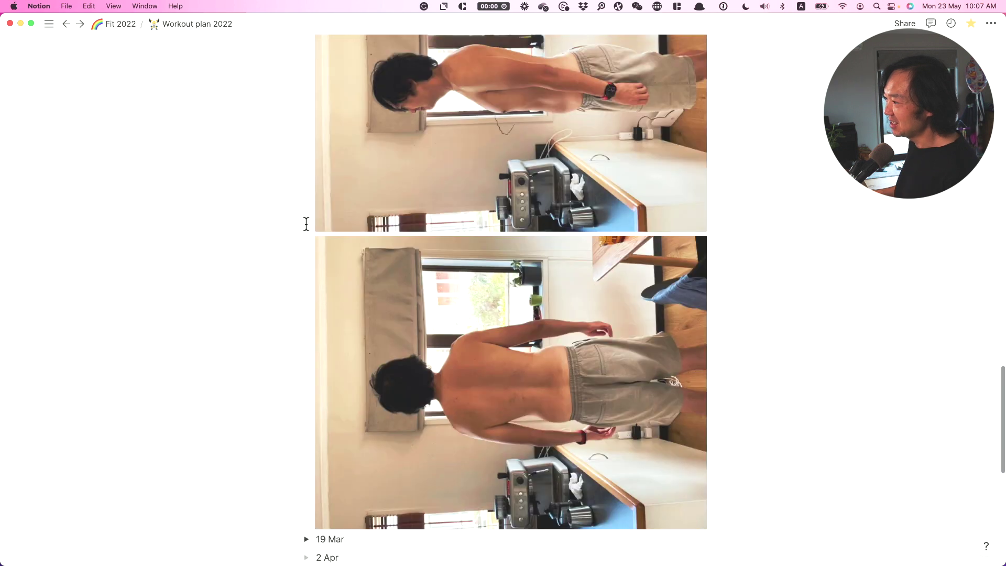
scroll(306, 224, up, 5)
scroll(306, 224, up, 6)
scroll(313, 224, up, 1)
scroll(312, 223, up, 1)
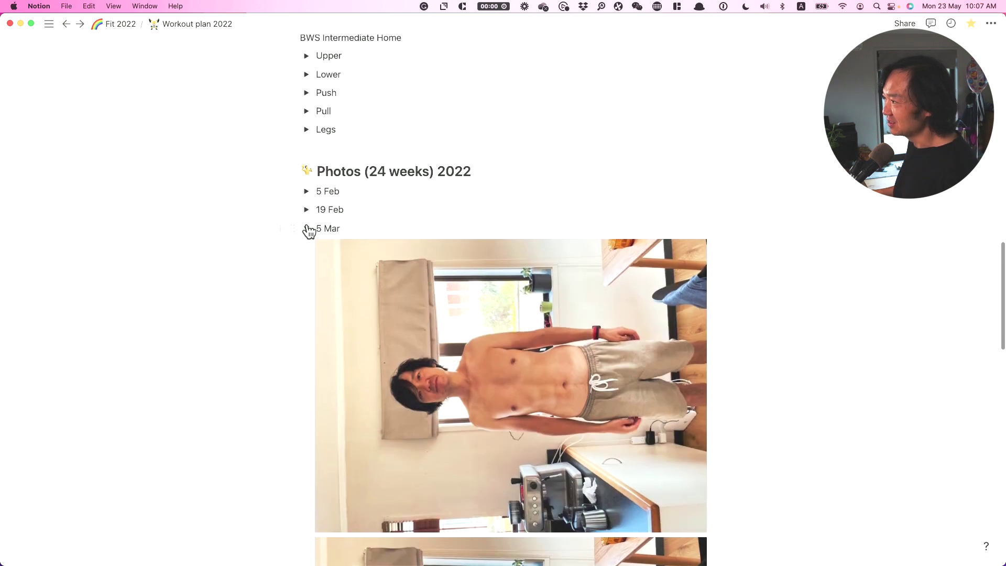
click(307, 229)
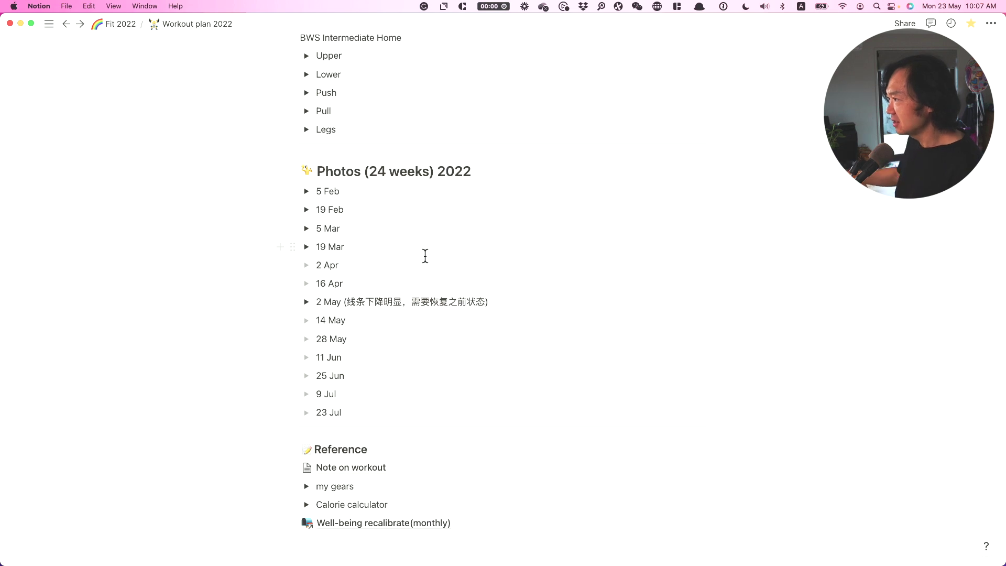
click(306, 284)
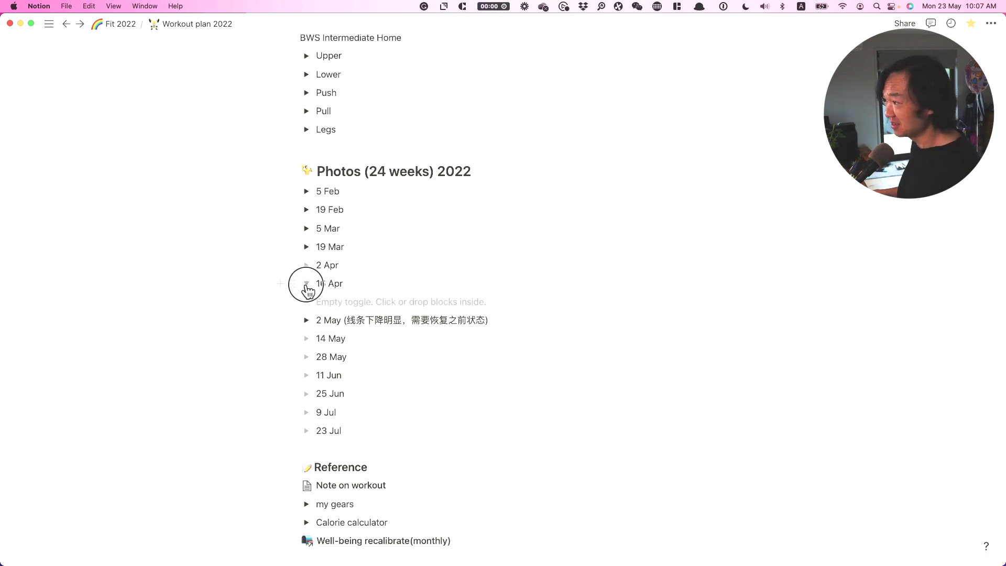
click(306, 284)
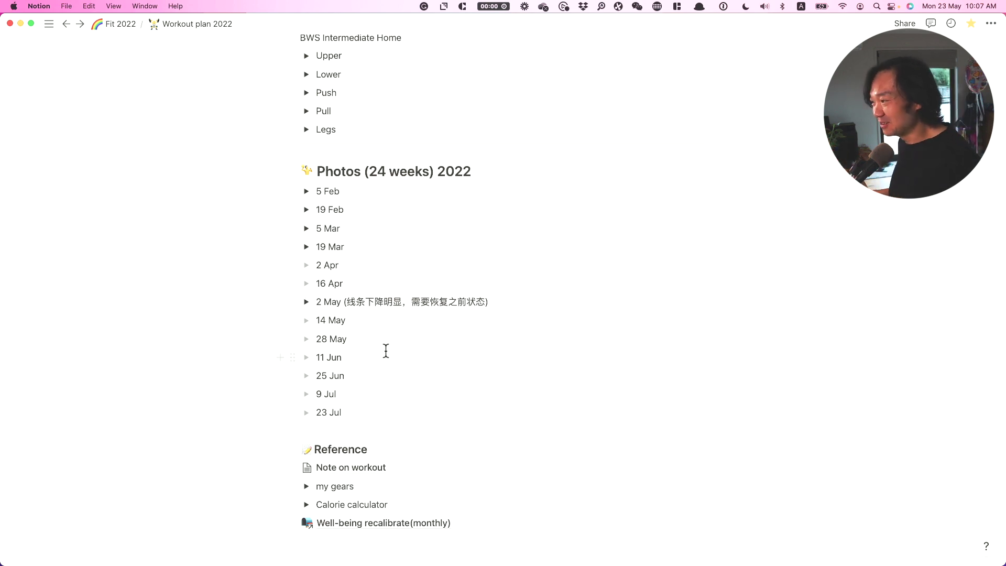
scroll(414, 408, down, 3)
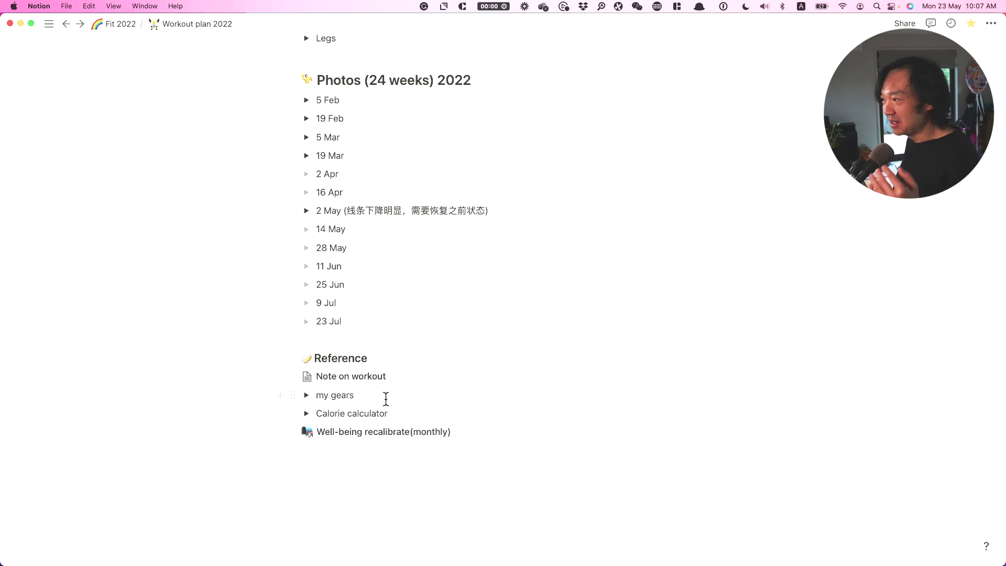
mouse_move(382, 523)
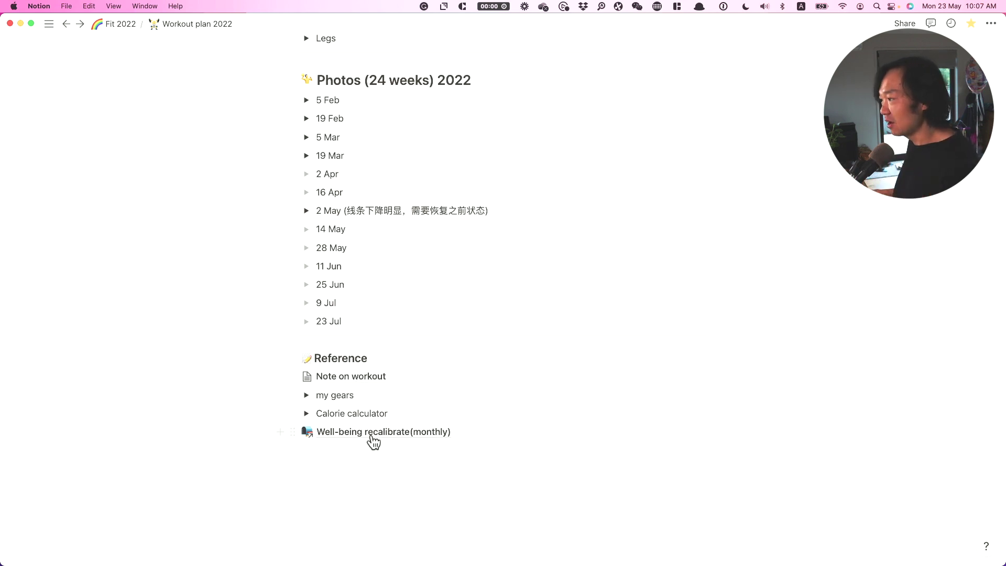
click(306, 413)
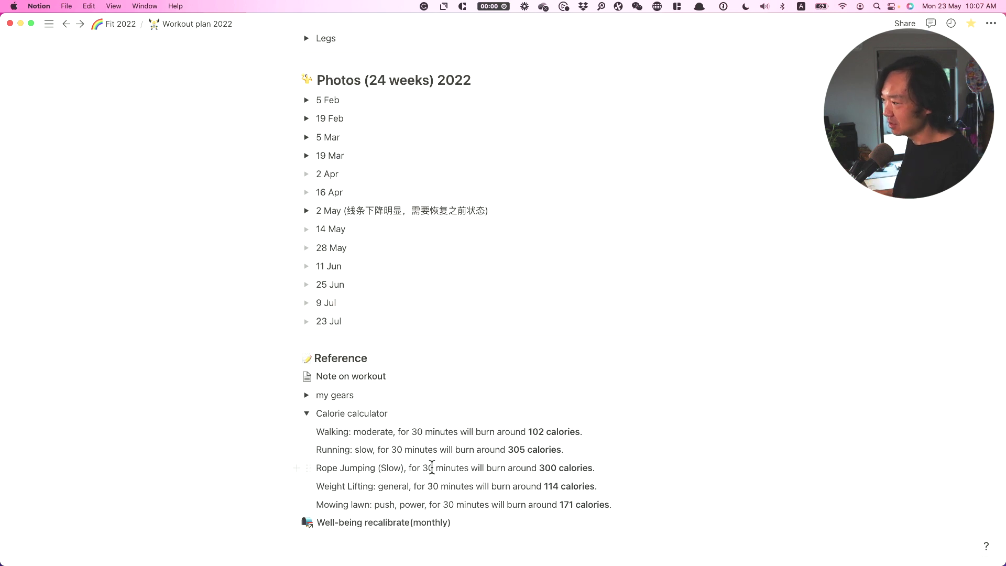
click(306, 395)
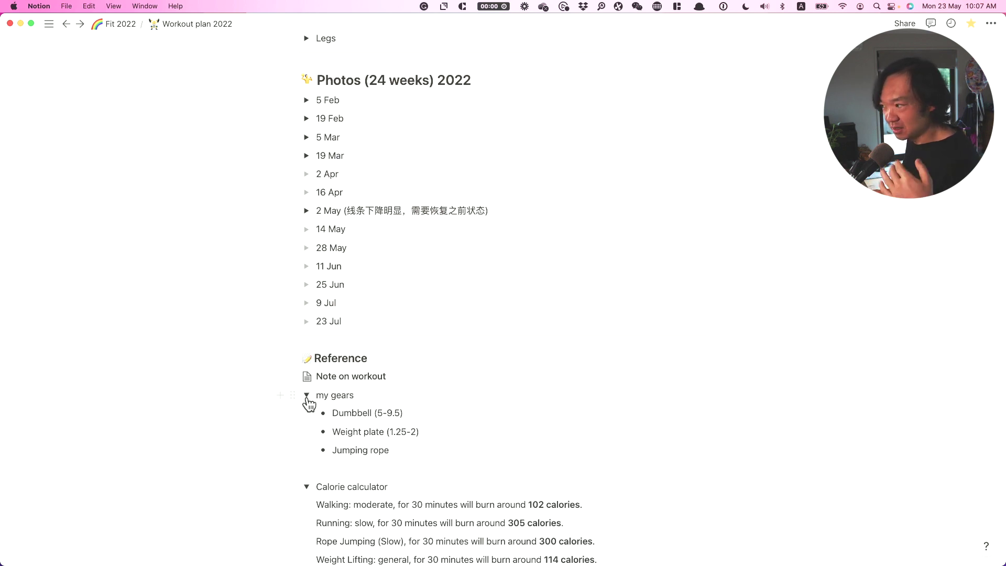
click(306, 414)
scroll(419, 441, up, 1)
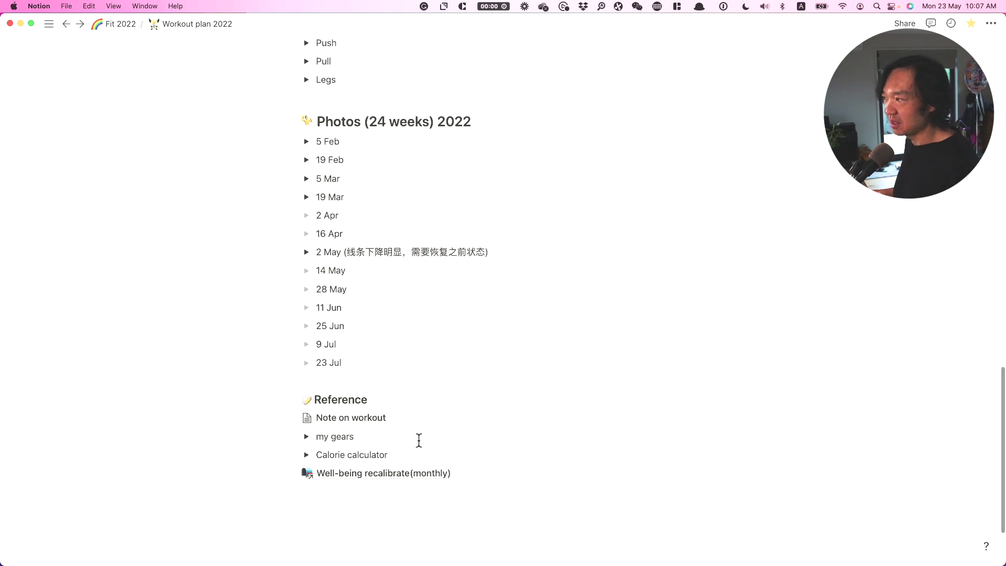
scroll(419, 441, up, 2)
scroll(418, 441, up, 3)
scroll(419, 441, up, 10)
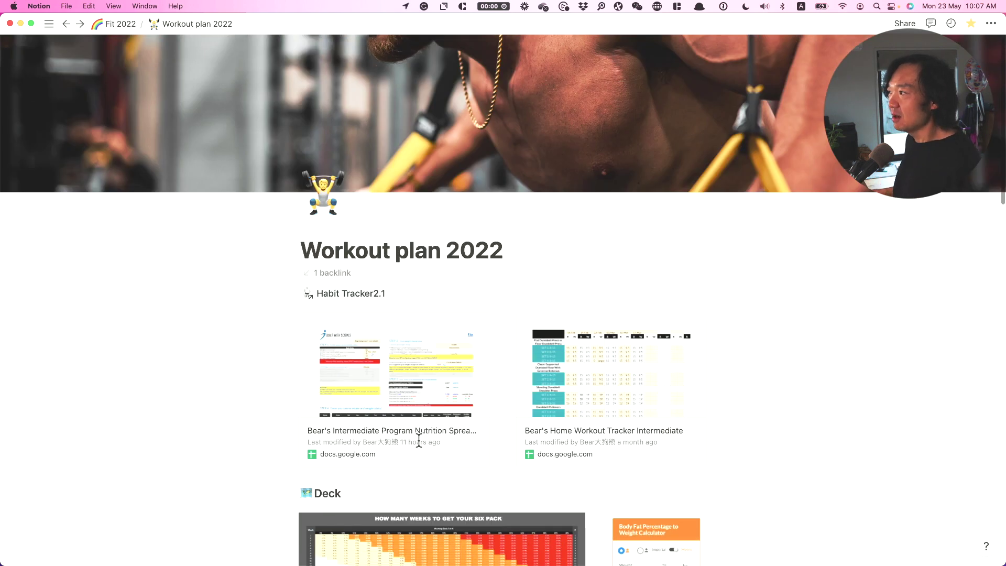
- Switch from Notion to another open application with Cmd+Tab
key(super+Tab)
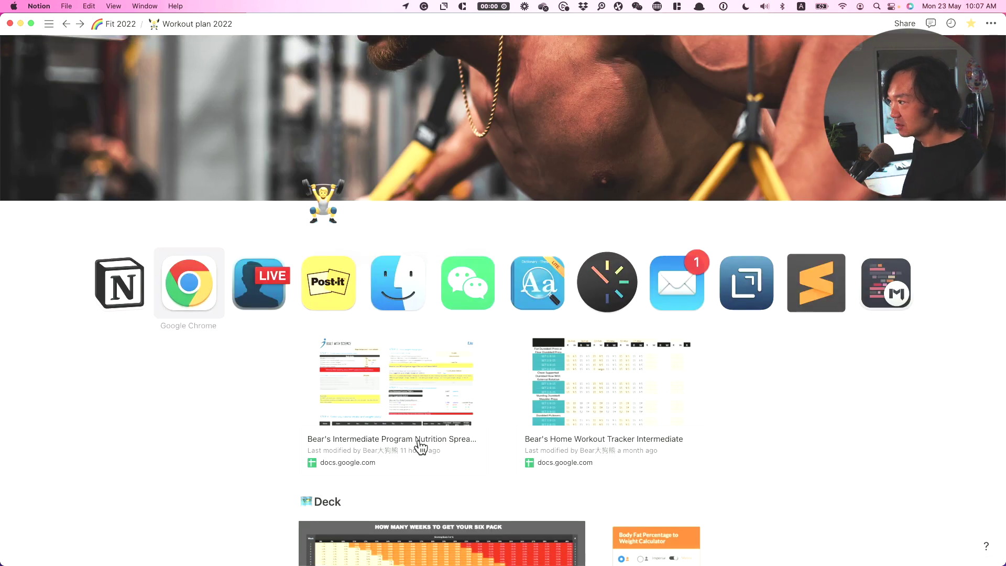
key(super+Tab)
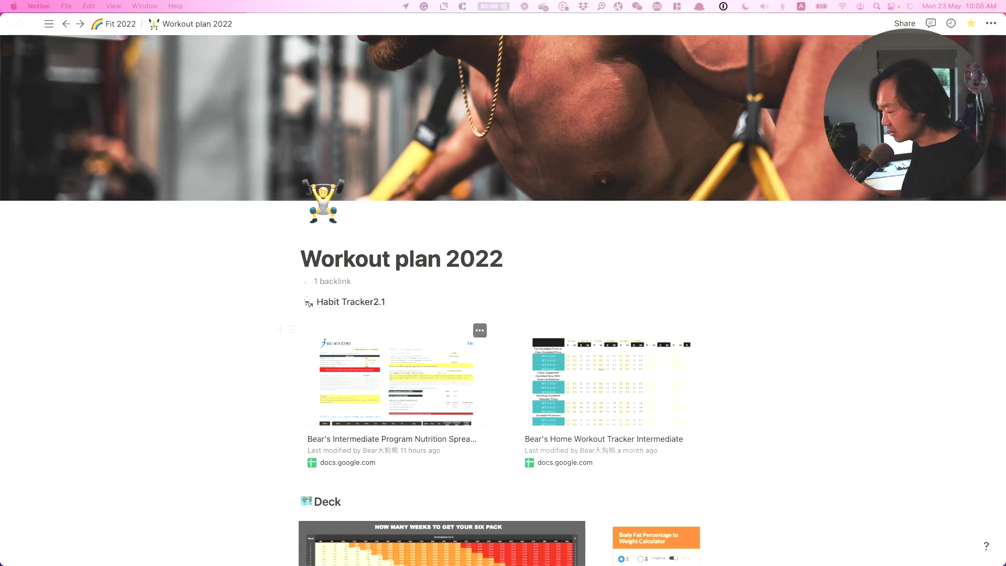